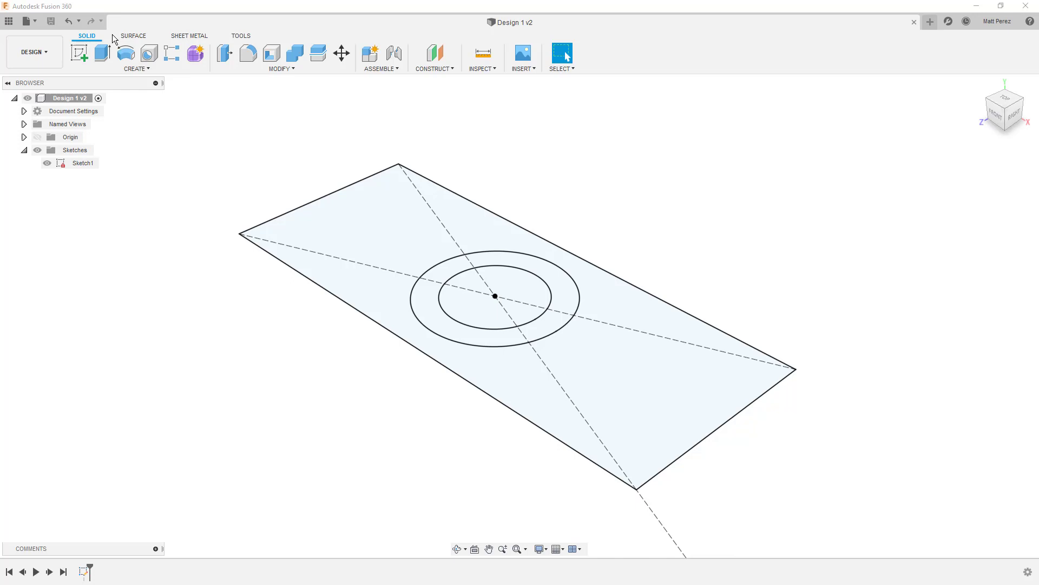
# - Browse the Surface and Sheet Metal toolsets, then return to the Solid tools
pyautogui.click(130, 37)
pyautogui.click(181, 38)
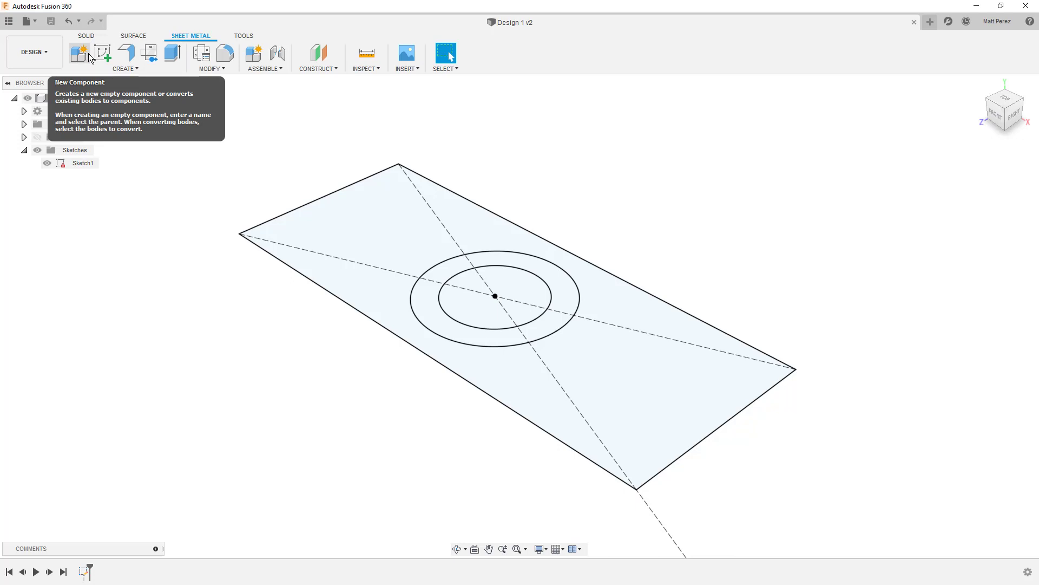
pyautogui.click(135, 37)
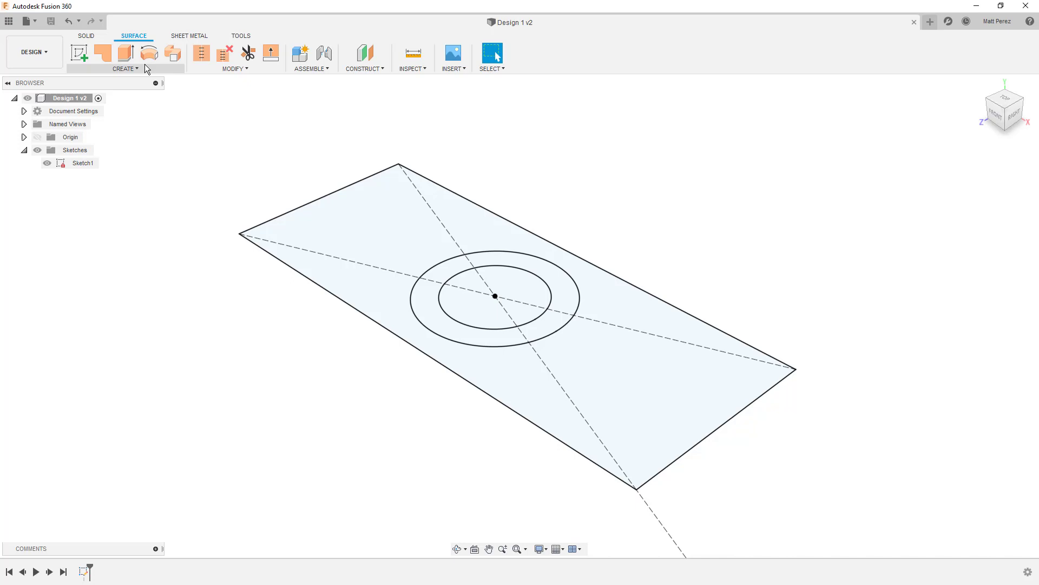
pyautogui.click(88, 37)
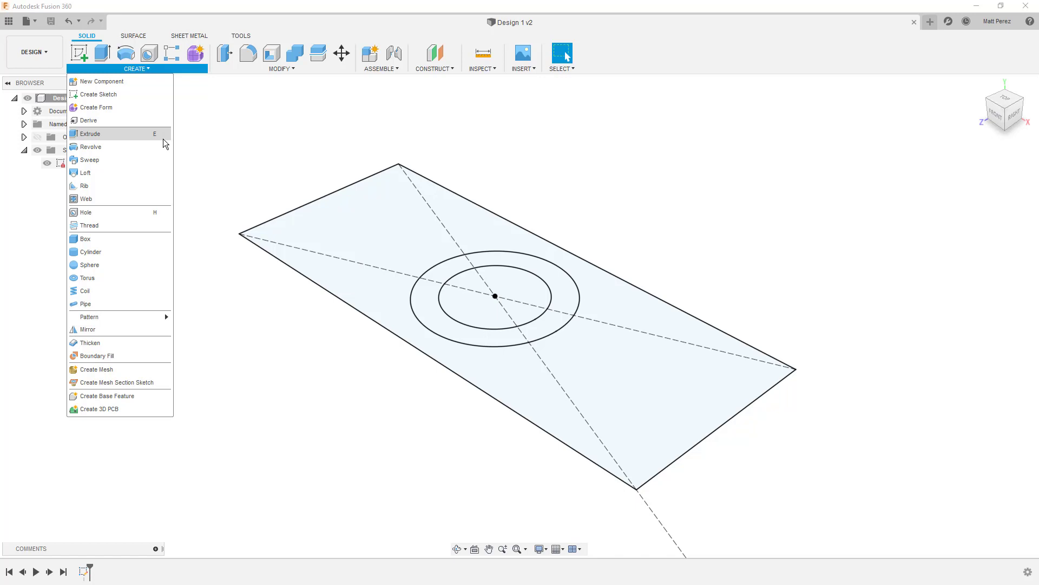
# - Select Sketch1's outer region as the profile and bring up the Create features list with Extrude
pyautogui.click(332, 240)
pyautogui.rightClick(336, 239)
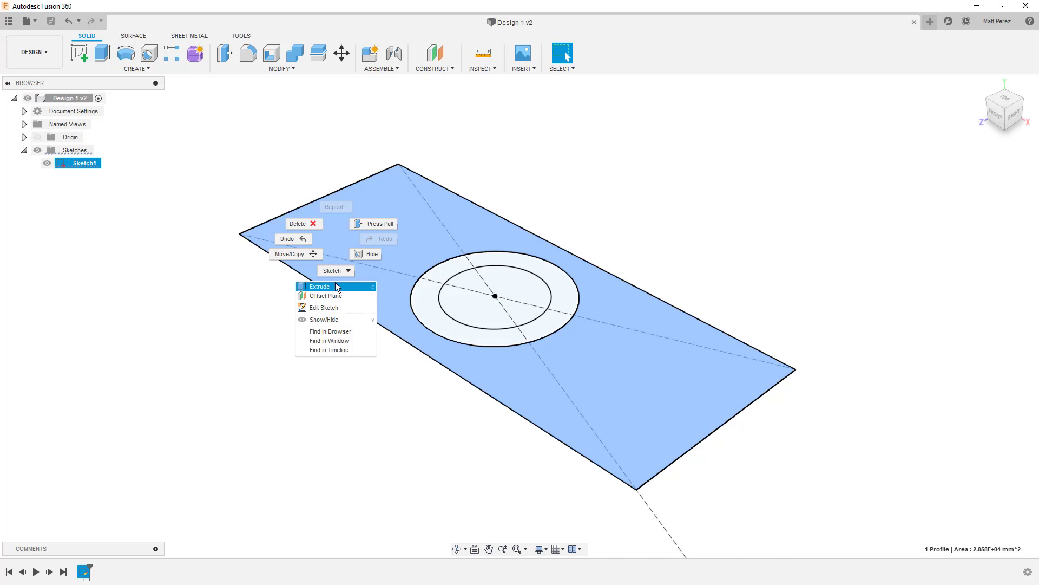
pyautogui.press('Escape')
pyautogui.click(132, 70)
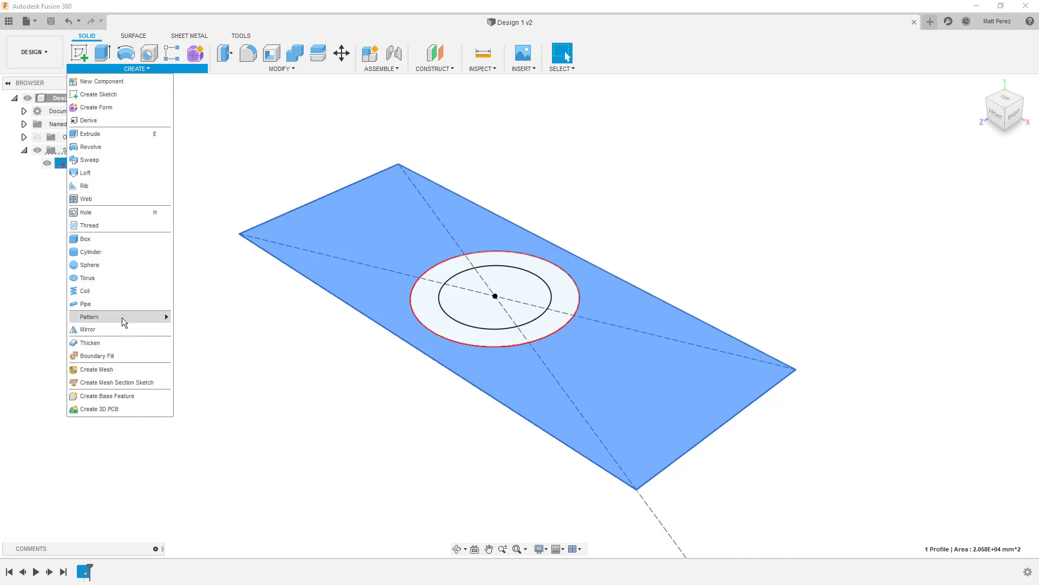
pyautogui.moveTo(121, 319)
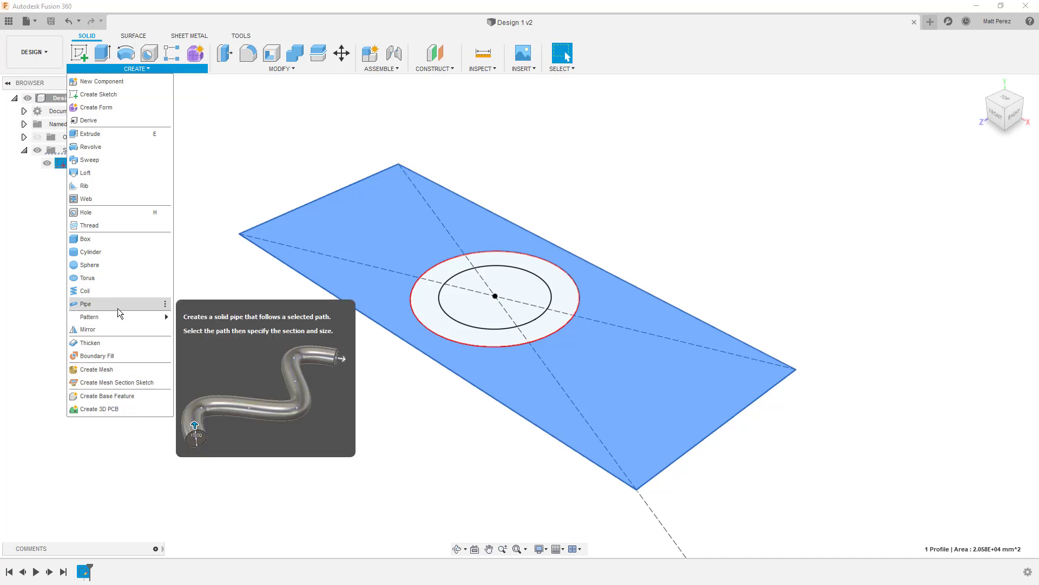
# - Preview an extrude of the outer region, ring and inner circle at 25 mm
pyautogui.click(99, 136)
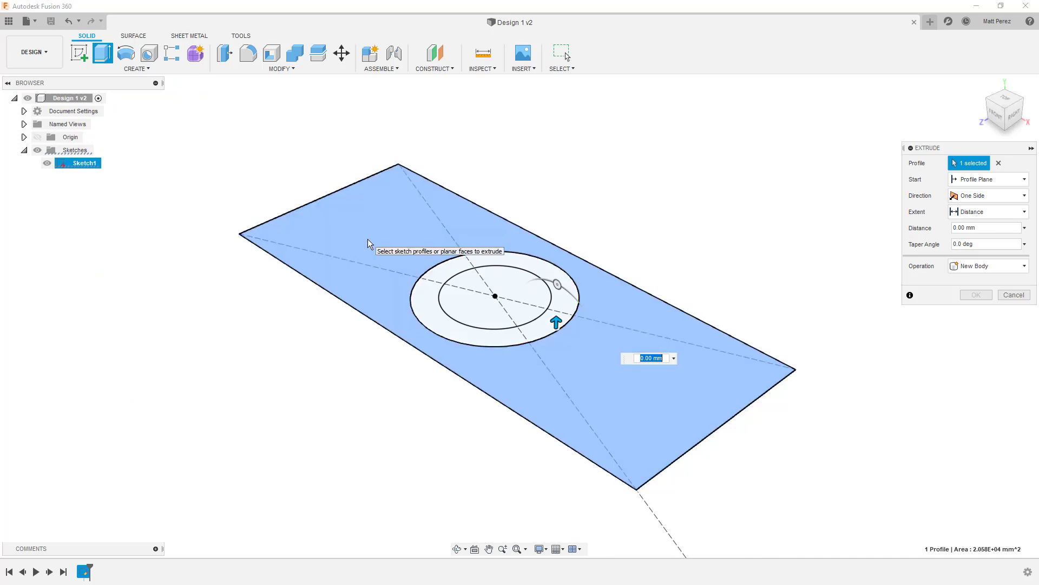
pyautogui.click(368, 239)
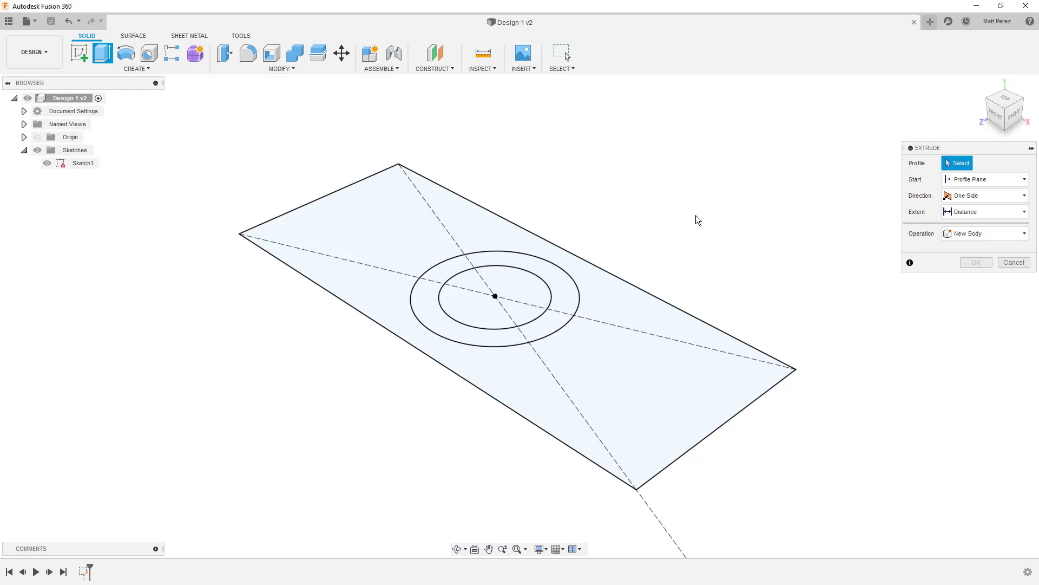
pyautogui.click(375, 241)
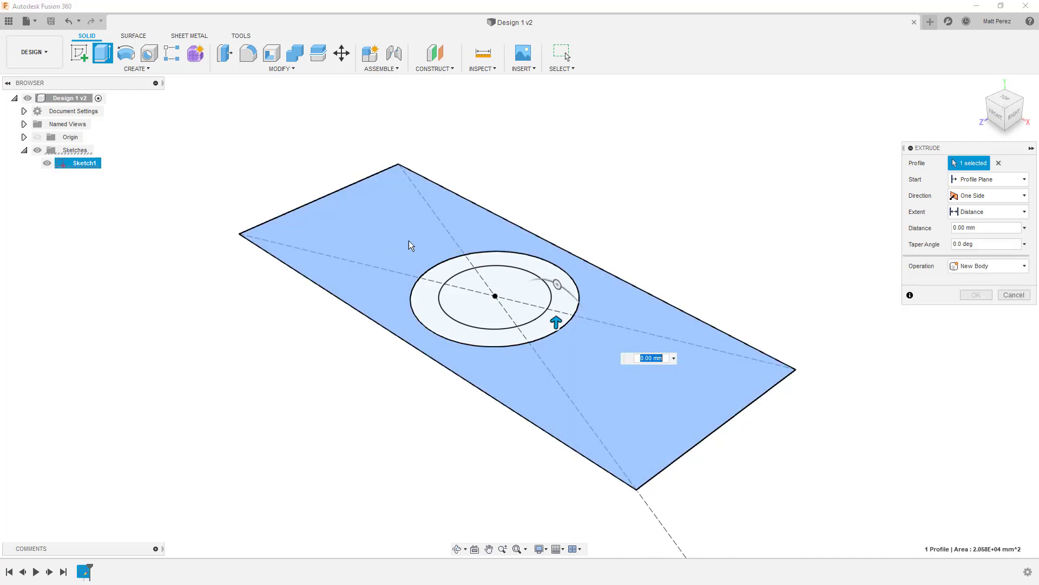
pyautogui.click(443, 260)
pyautogui.click(470, 283)
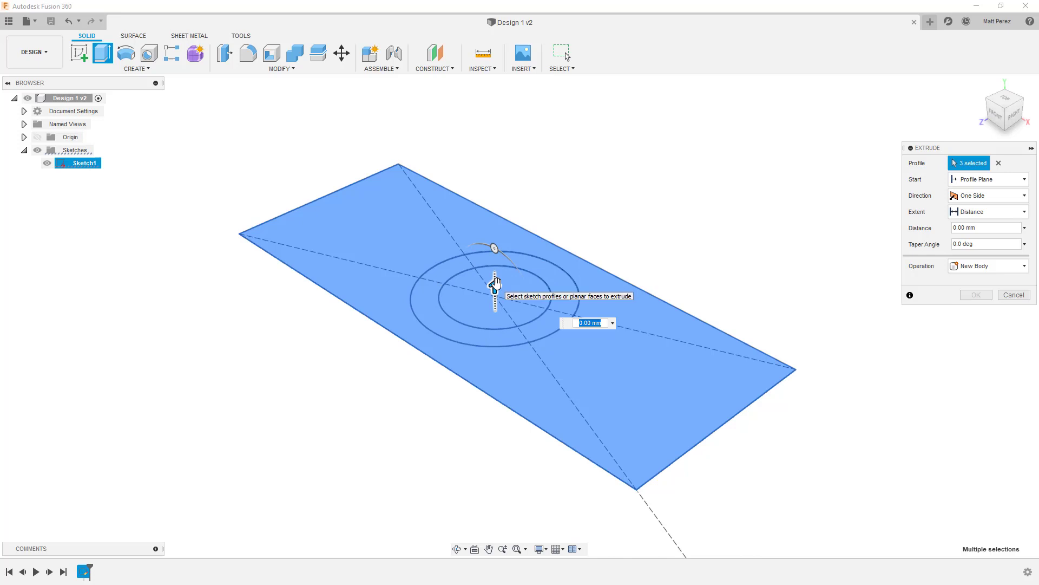
pyautogui.moveTo(495, 284)
pyautogui.mouseDown()
pyautogui.moveTo(495, 252)
pyautogui.moveTo(496, 428)
pyautogui.moveTo(495, 236)
pyautogui.moveTo(507, 256)
pyautogui.mouseUp()
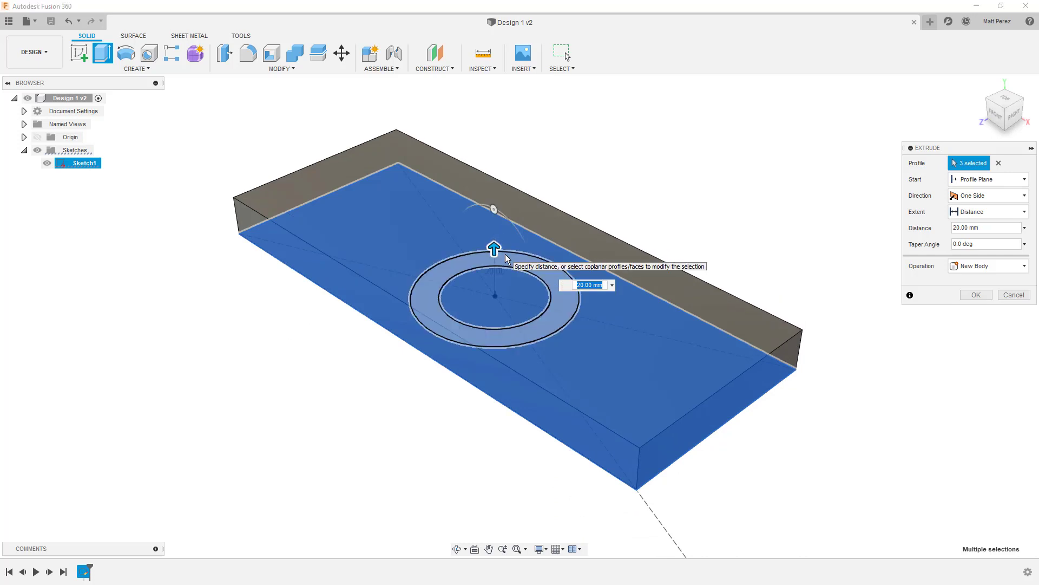
pyautogui.write('25')
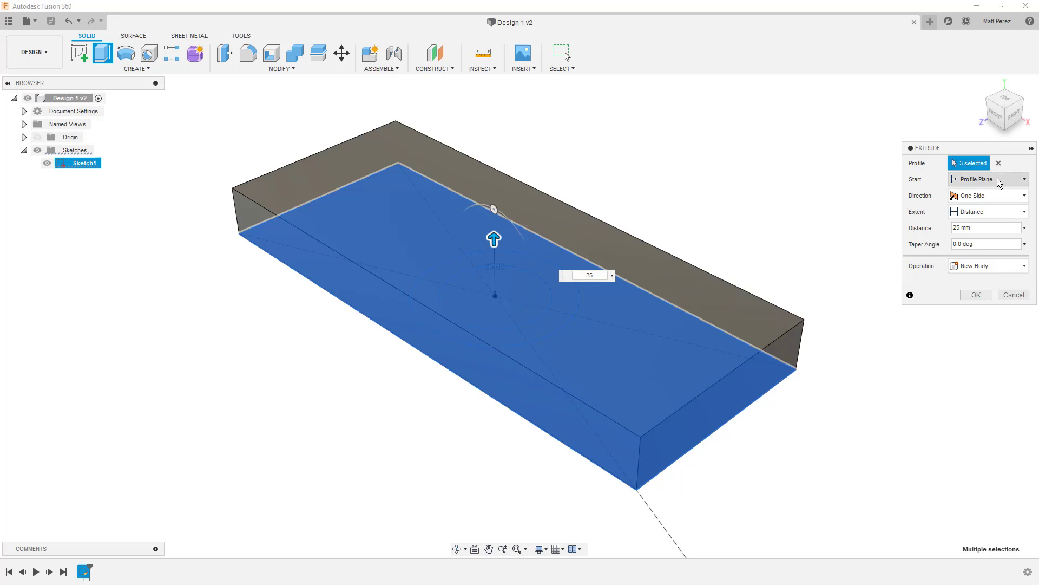
# - Keep Profile Plane start, Distance extent and New Body, and commit the 25 mm extrude
pyautogui.click(999, 183)
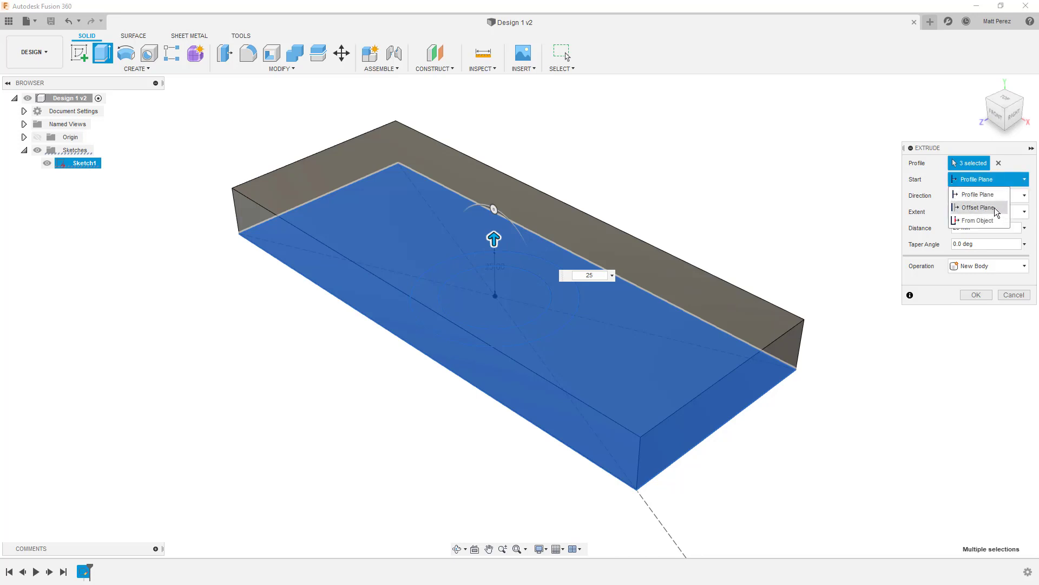
pyautogui.click(996, 178)
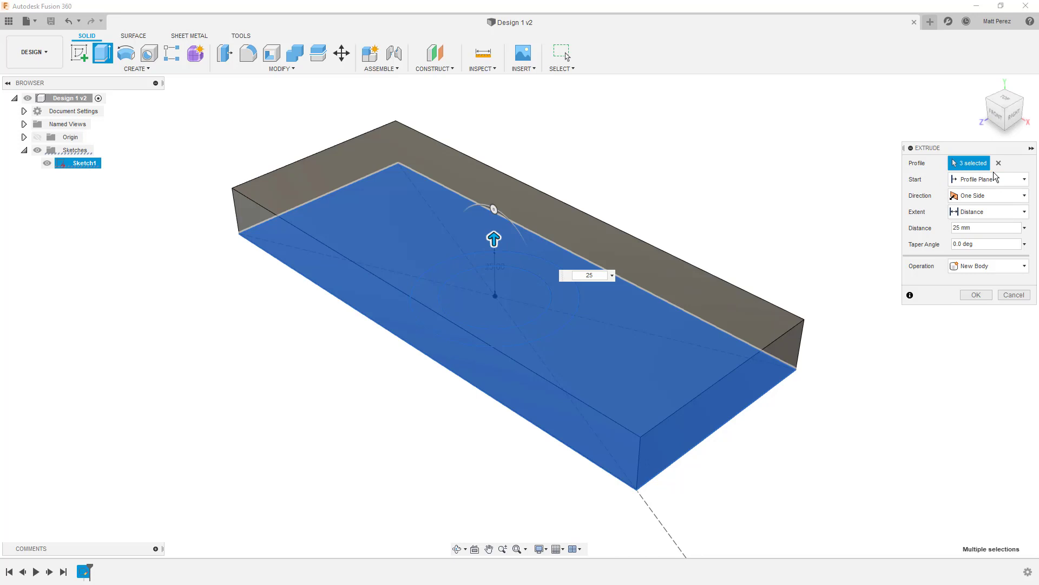
pyautogui.click(984, 215)
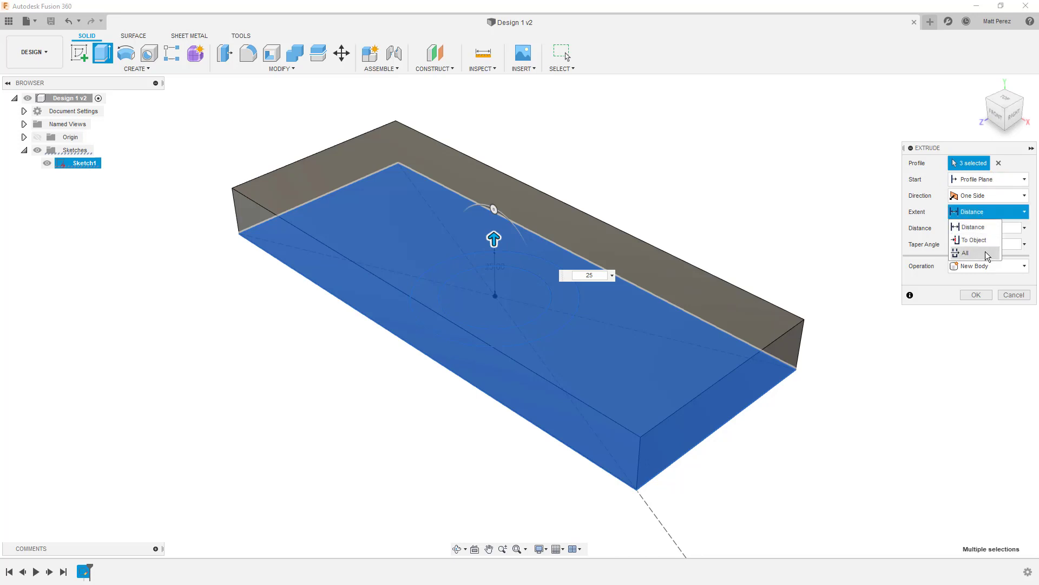
pyautogui.click(980, 227)
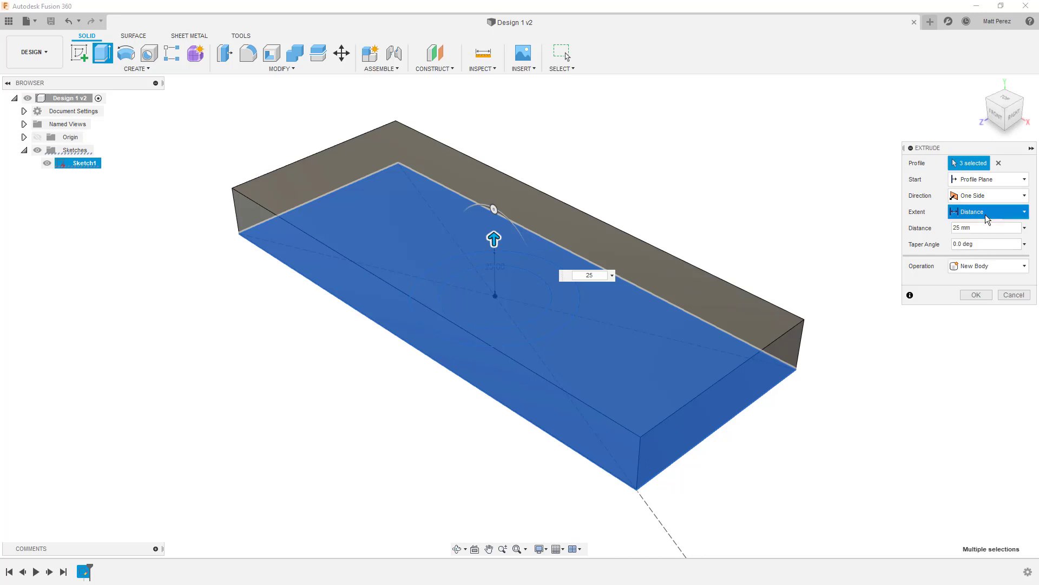
pyautogui.click(986, 266)
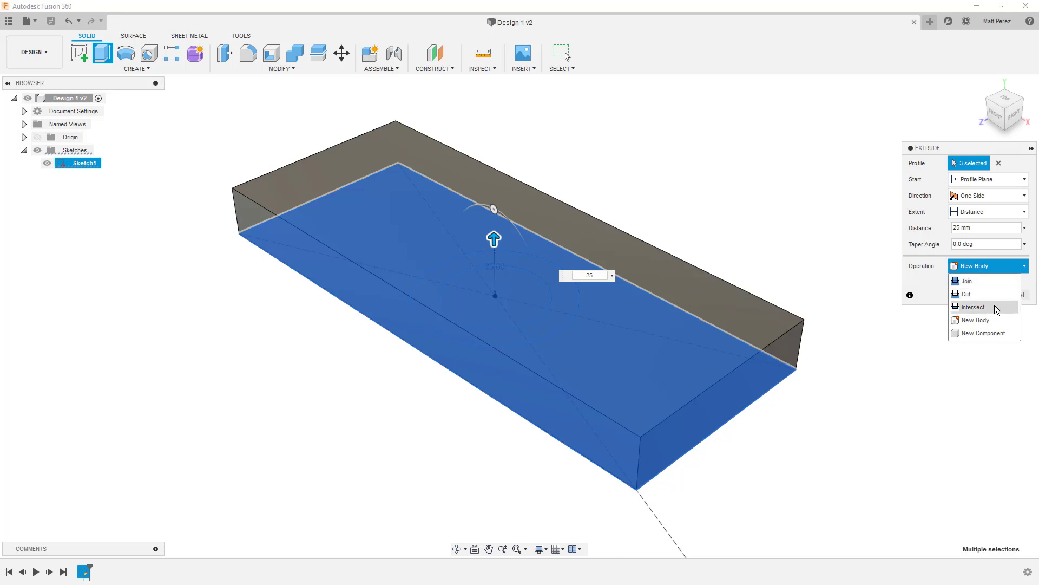
pyautogui.click(994, 269)
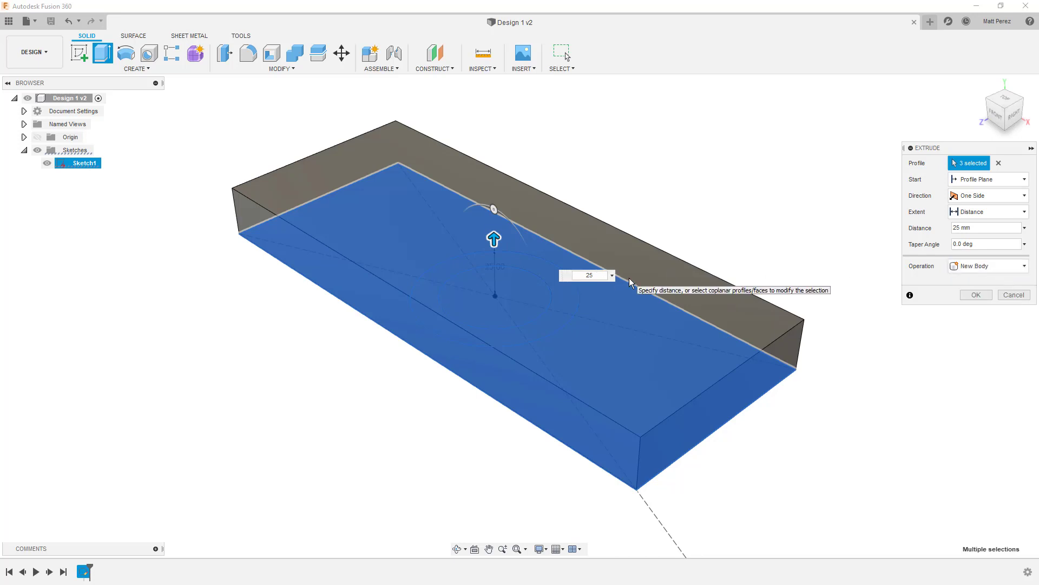
pyautogui.press('Return')
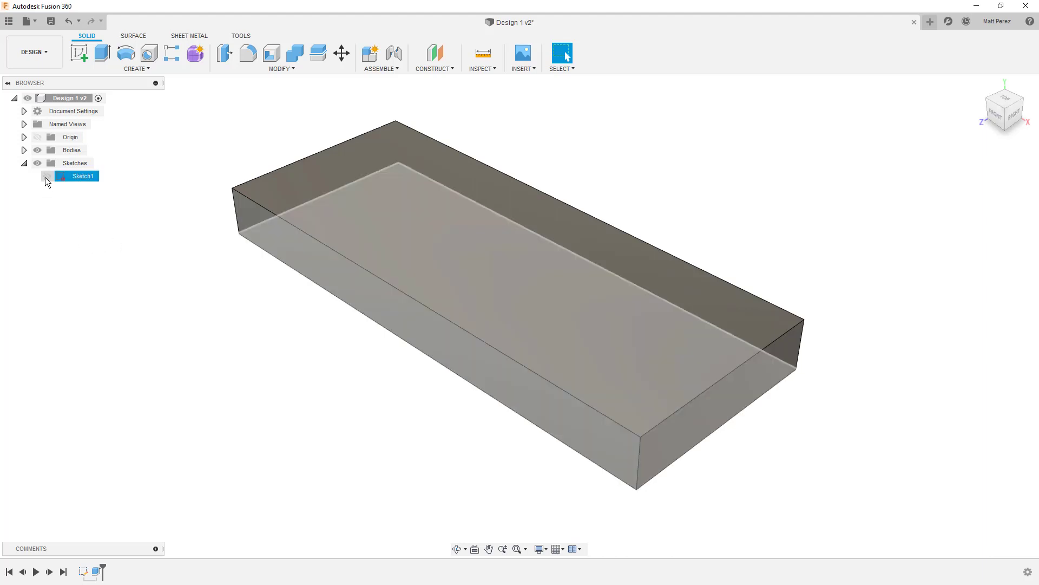
# - Show Sketch1 on the block again and start a second Extrude
pyautogui.click(47, 176)
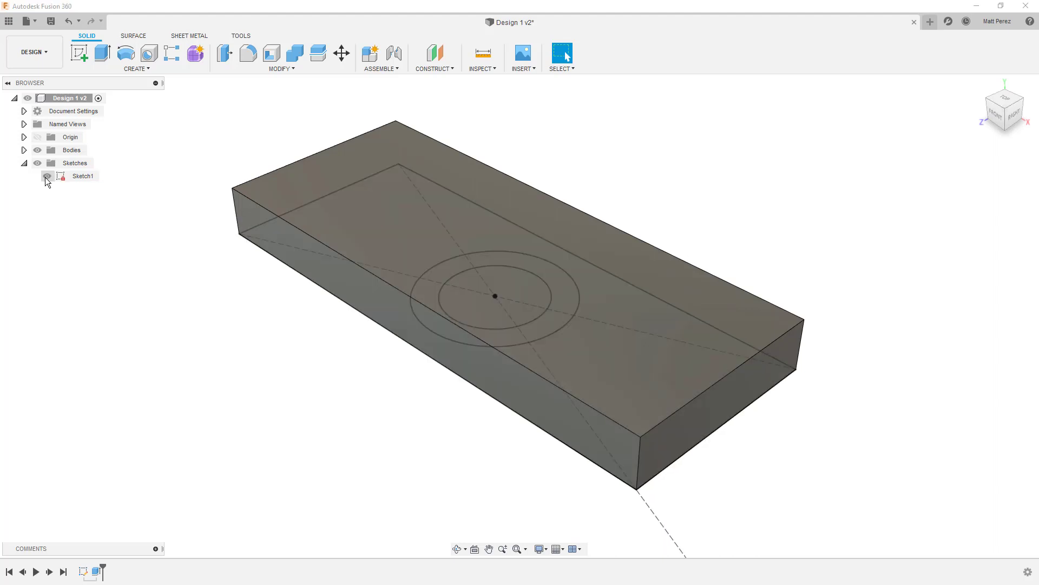
pyautogui.click(103, 53)
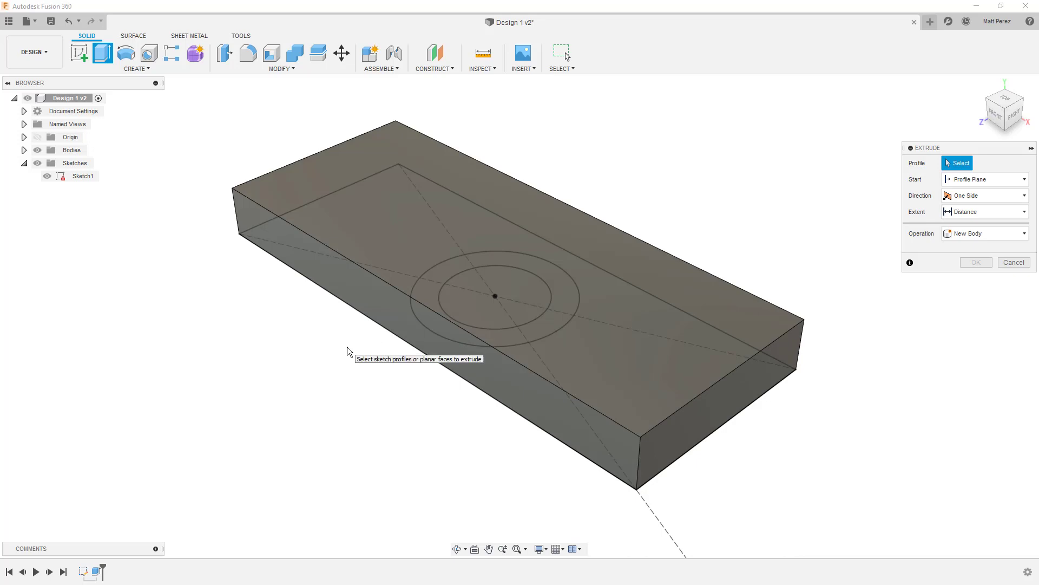
# - Free-orbit and pan the view to inspect the block and its sketch circles from several angles
pyautogui.keyDown('shift'); pyautogui.moveTo(347, 351); pyautogui.dragTo(378, 373, button='middle'); pyautogui.keyUp('shift')
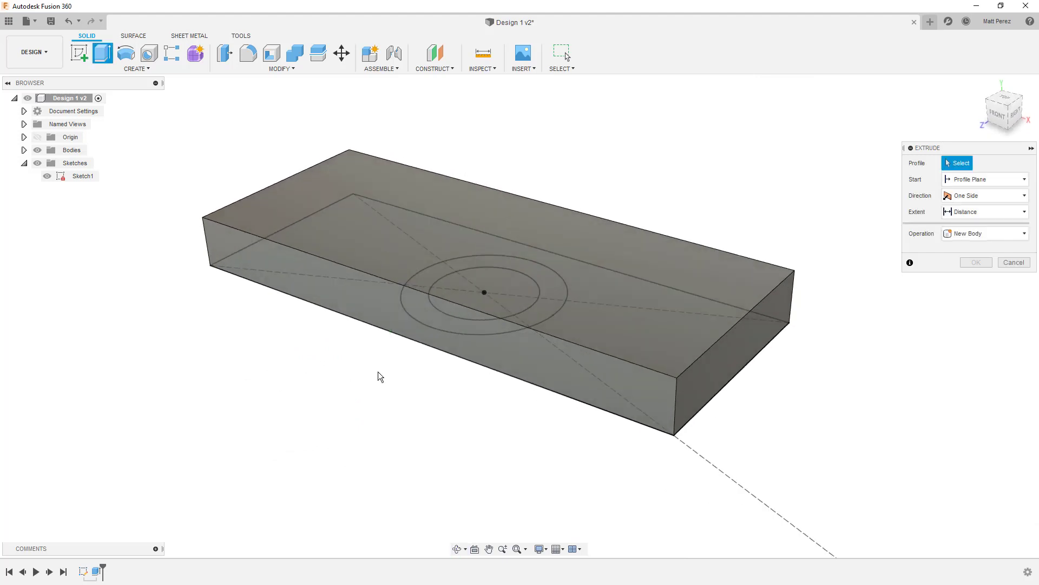
pyautogui.click(467, 550)
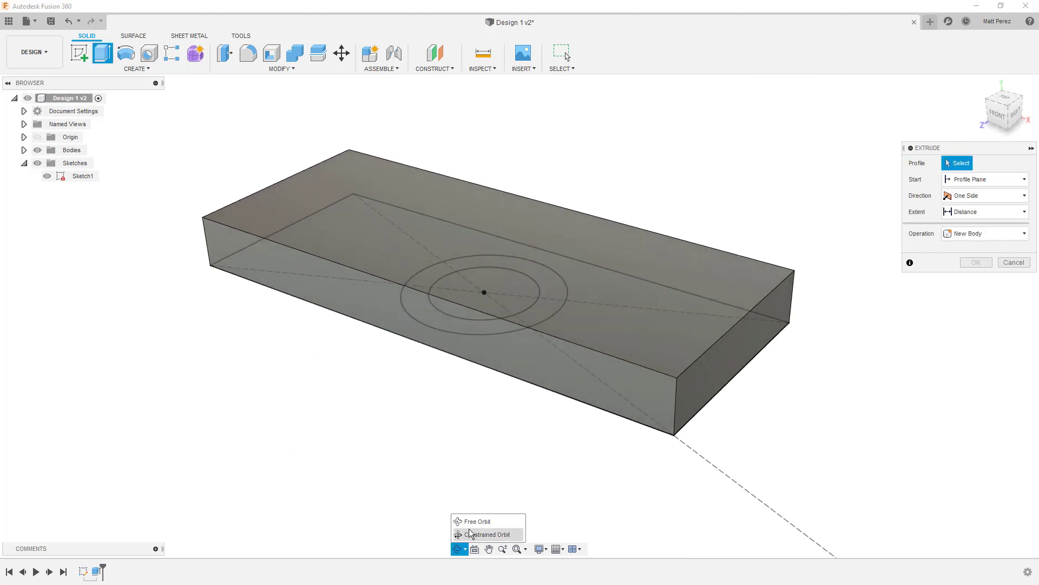
pyautogui.click(471, 521)
pyautogui.moveTo(459, 536); pyautogui.dragTo(487, 372)
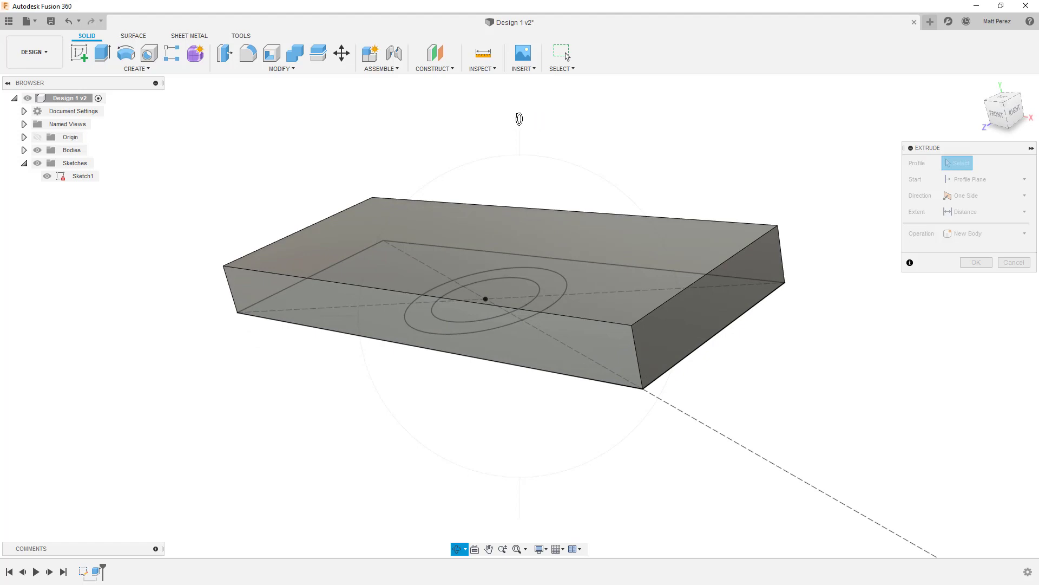
pyautogui.moveTo(519, 119); pyautogui.dragTo(515, 126)
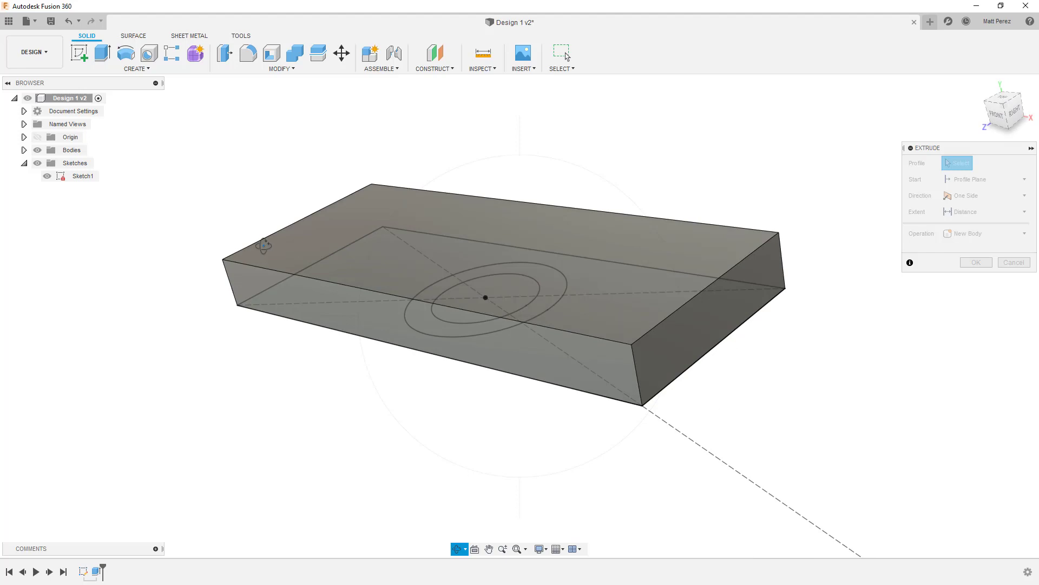
pyautogui.moveTo(264, 246); pyautogui.dragTo(396, 259)
pyautogui.moveTo(468, 291); pyautogui.dragTo(562, 296)
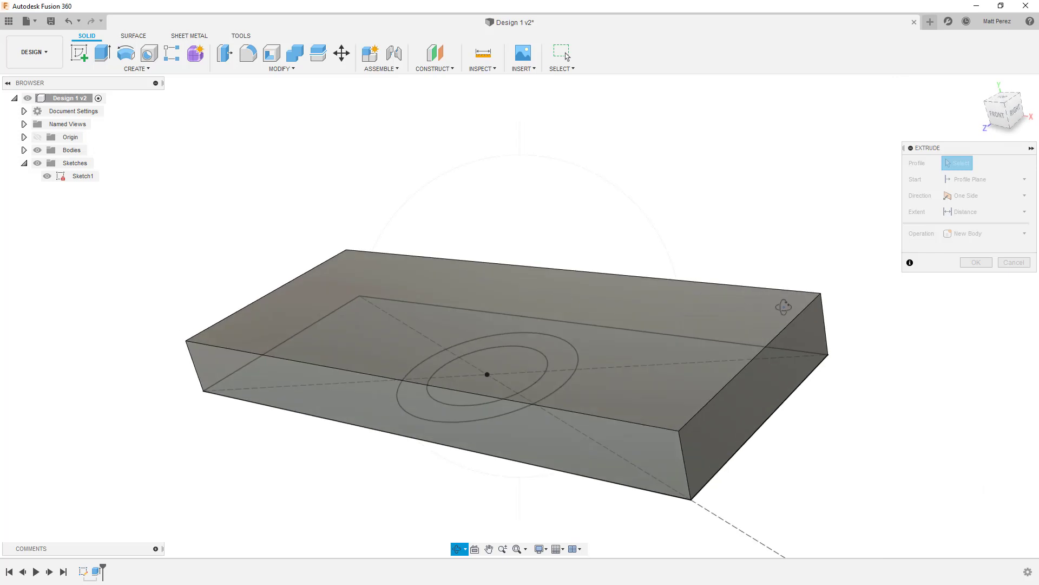
pyautogui.moveTo(785, 298); pyautogui.dragTo(570, 290)
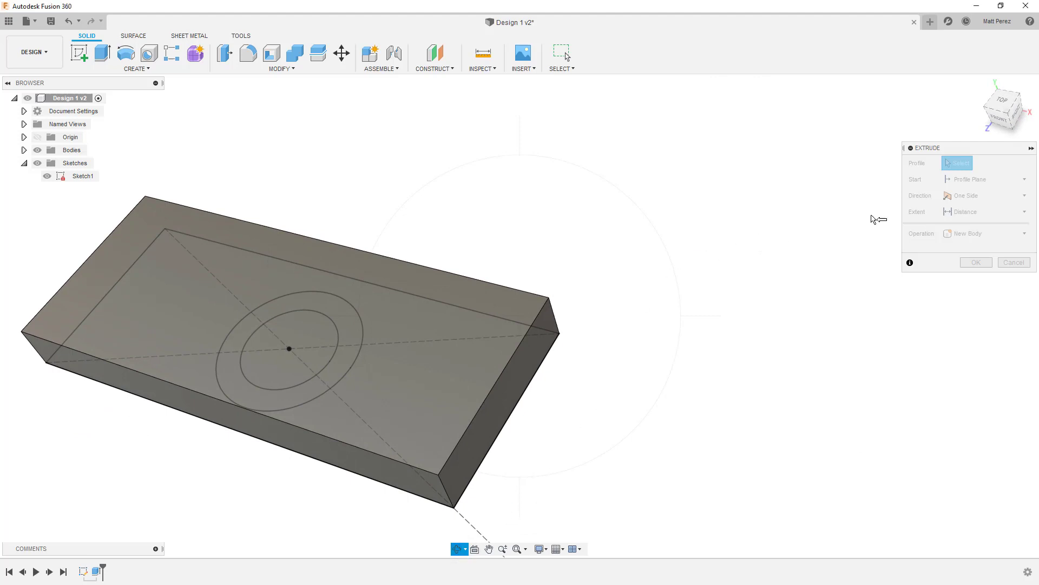
pyautogui.press('Escape')
pyautogui.moveTo(577, 279); pyautogui.dragTo(802, 195, button='middle')
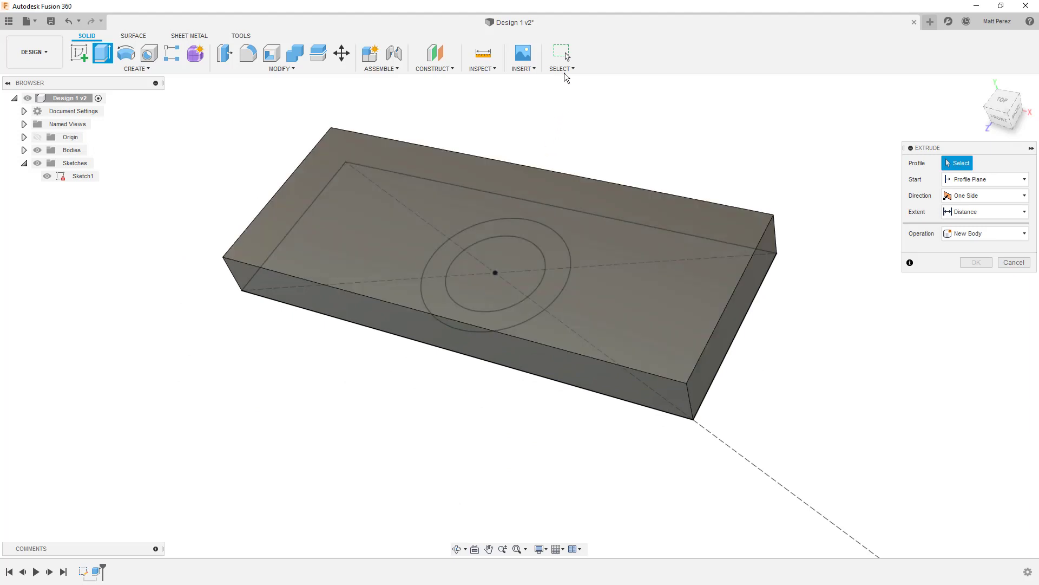
pyautogui.click(564, 67)
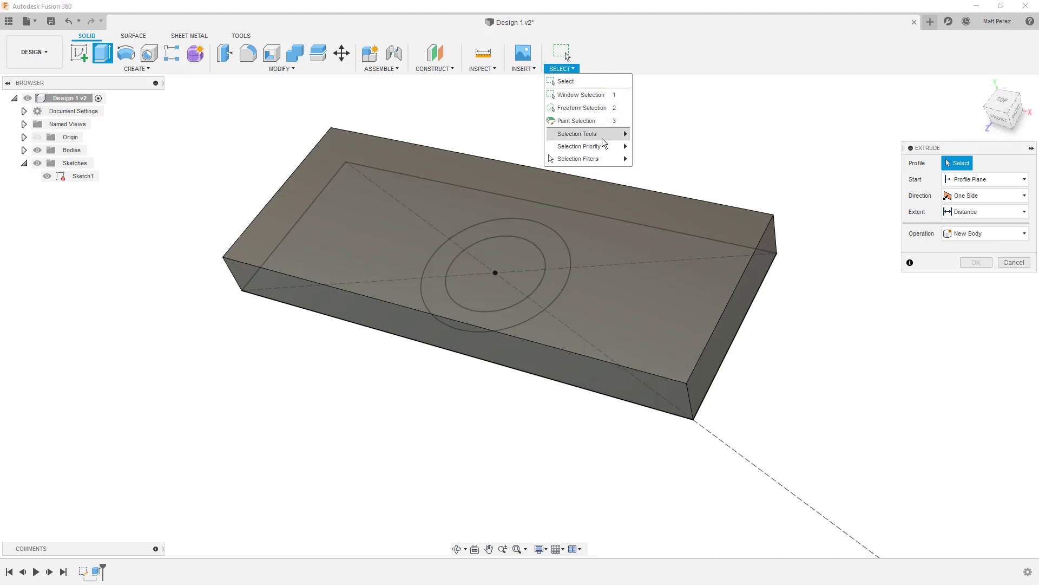
# - Bring up the face-or-profile pick list at the ring
pyautogui.moveTo(611, 161)
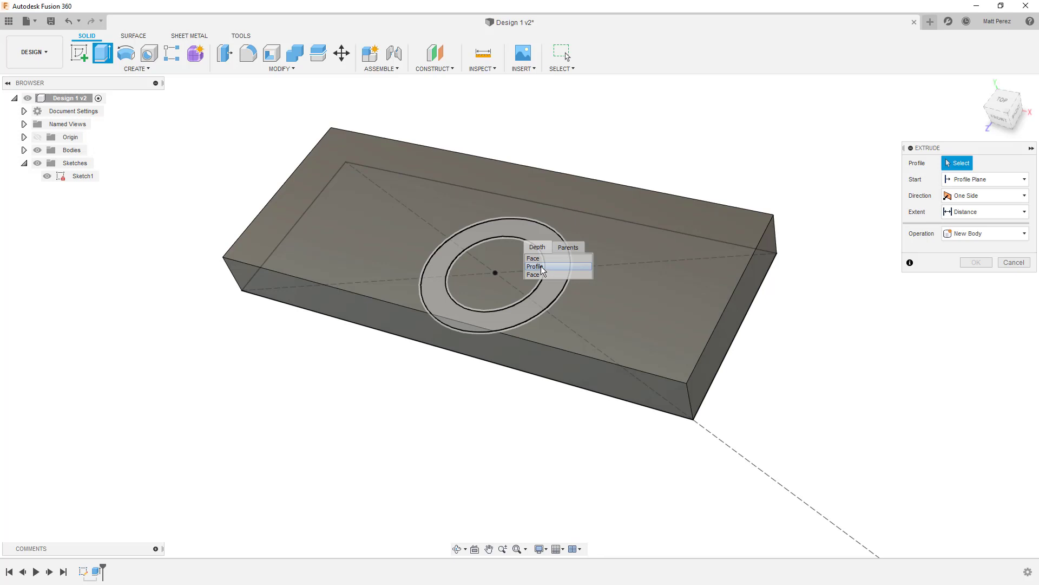
# - Extrude the ring profile 60 mm upward with a Join operation to form the hollow boss
pyautogui.click(541, 265)
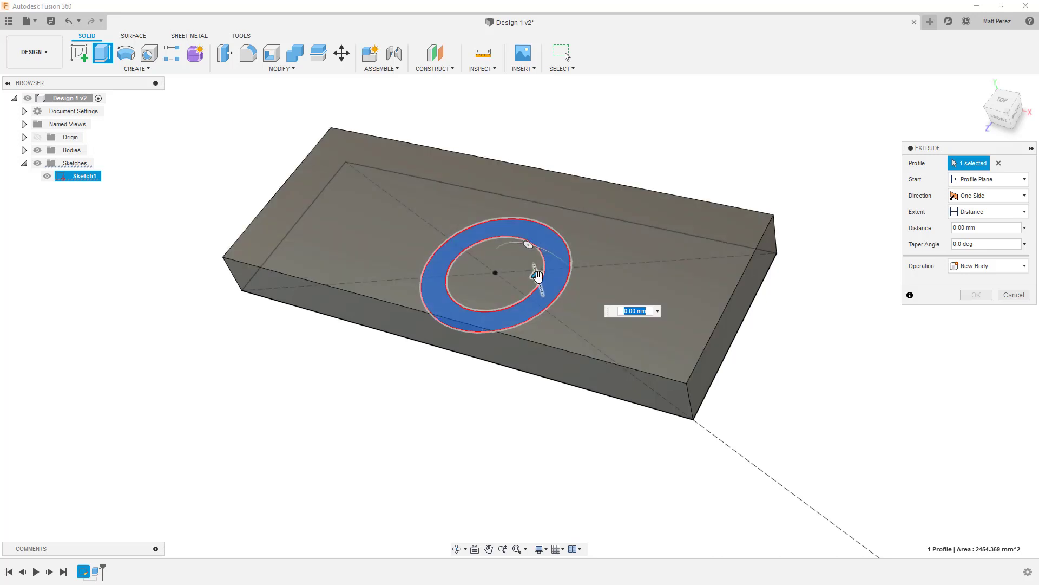
pyautogui.moveTo(538, 272); pyautogui.dragTo(555, 330)
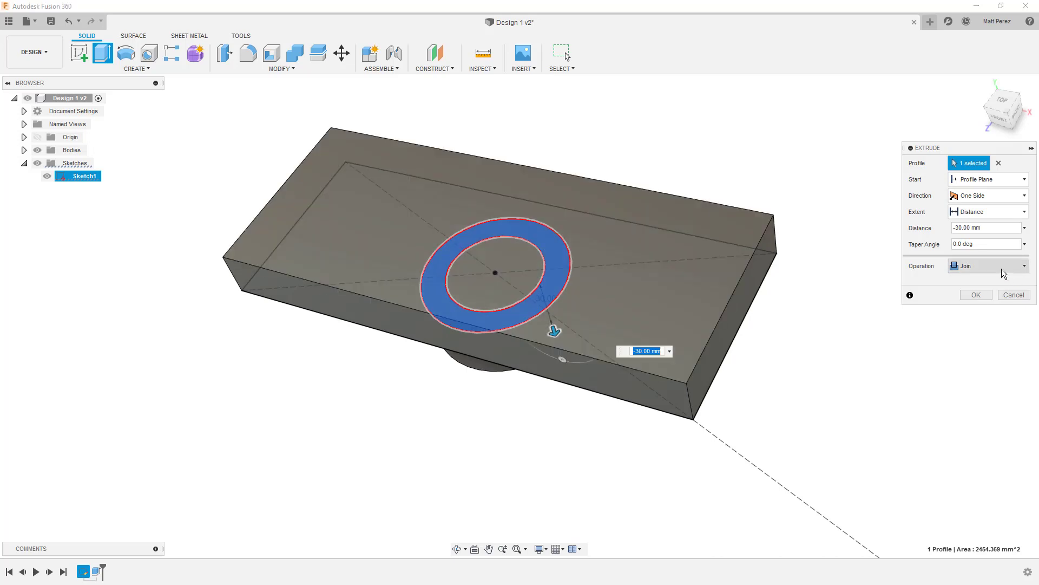
pyautogui.moveTo(552, 327)
pyautogui.keyDown('shift'); pyautogui.mouseDown(button='middle')
pyautogui.moveTo(531, 324)
pyautogui.moveTo(537, 339)
pyautogui.mouseUp(button='middle'); pyautogui.keyUp('shift')
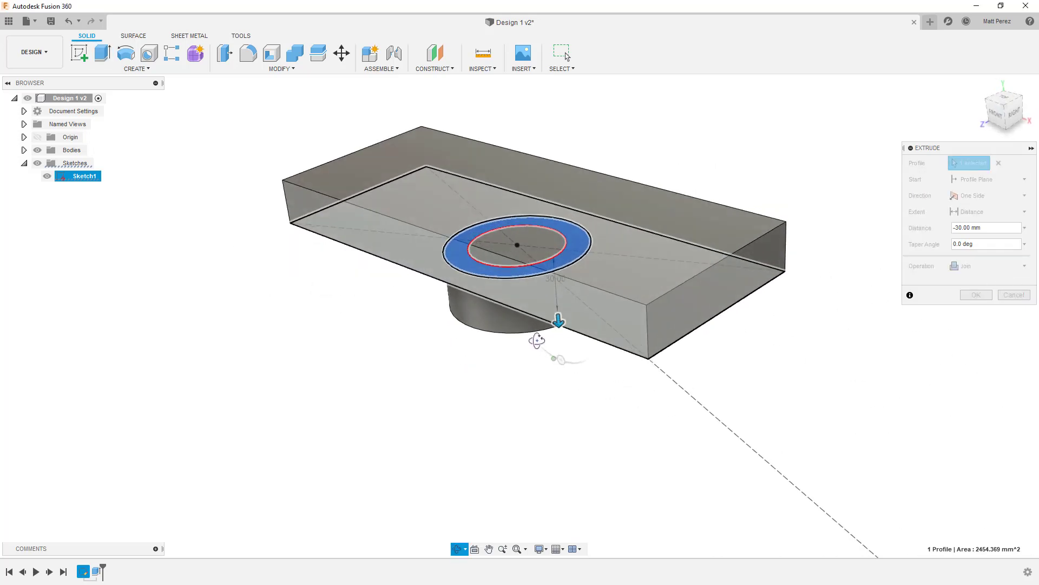
pyautogui.moveTo(558, 321); pyautogui.dragTo(547, 191)
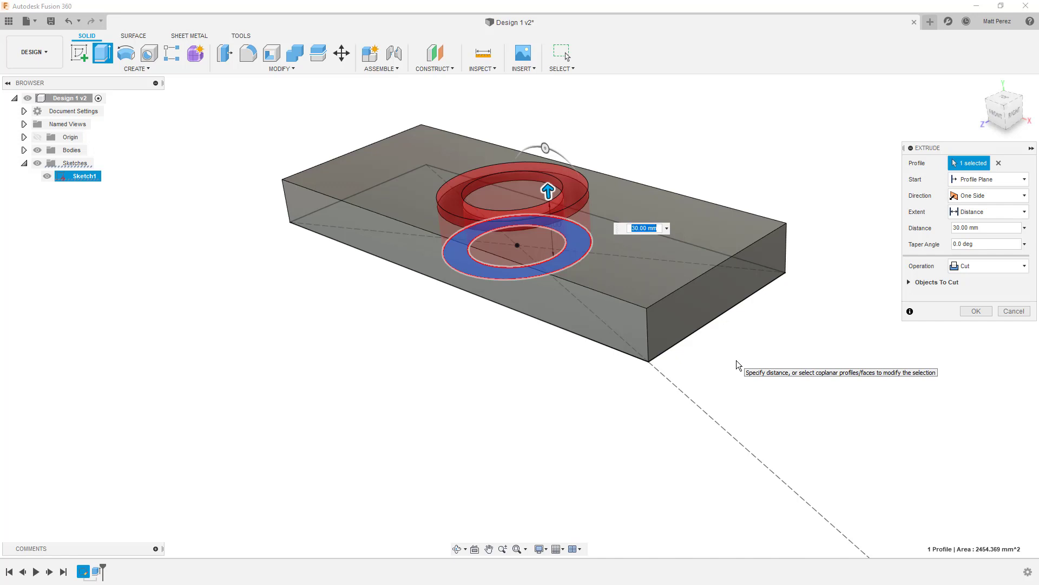
pyautogui.moveTo(548, 191); pyautogui.dragTo(540, 143)
pyautogui.click(1014, 268)
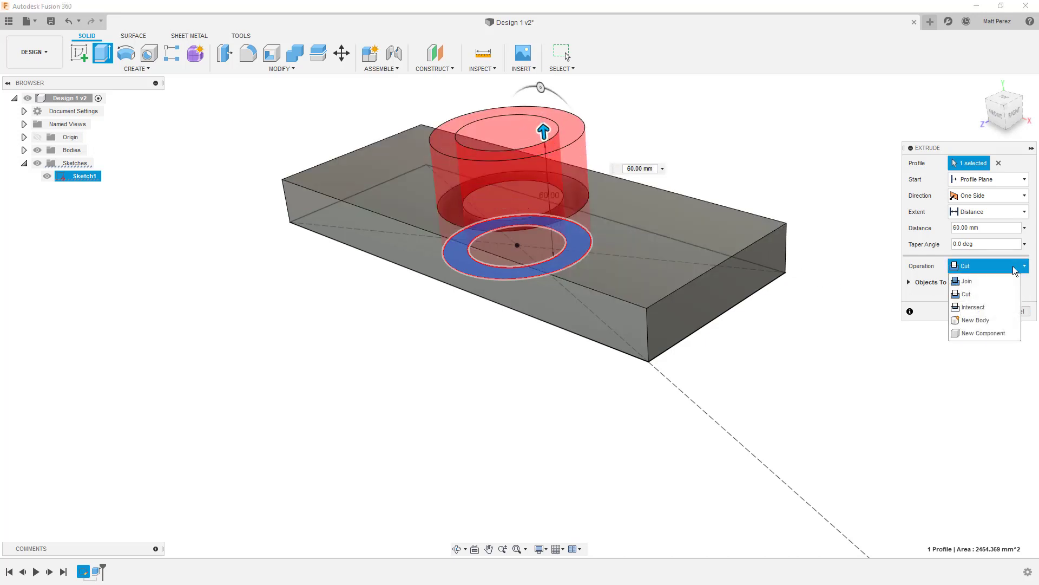
pyautogui.click(1000, 281)
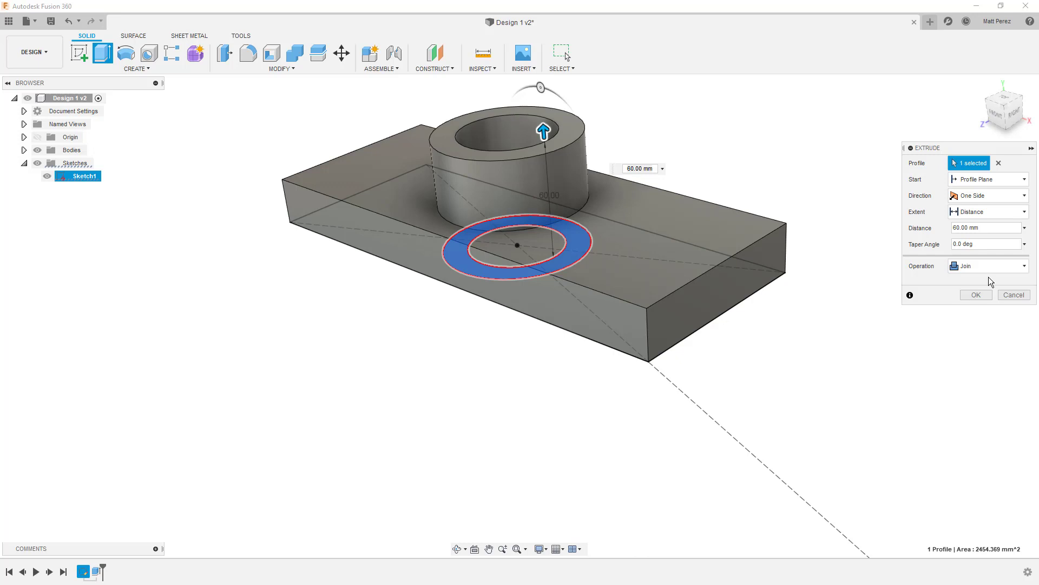
pyautogui.click(989, 294)
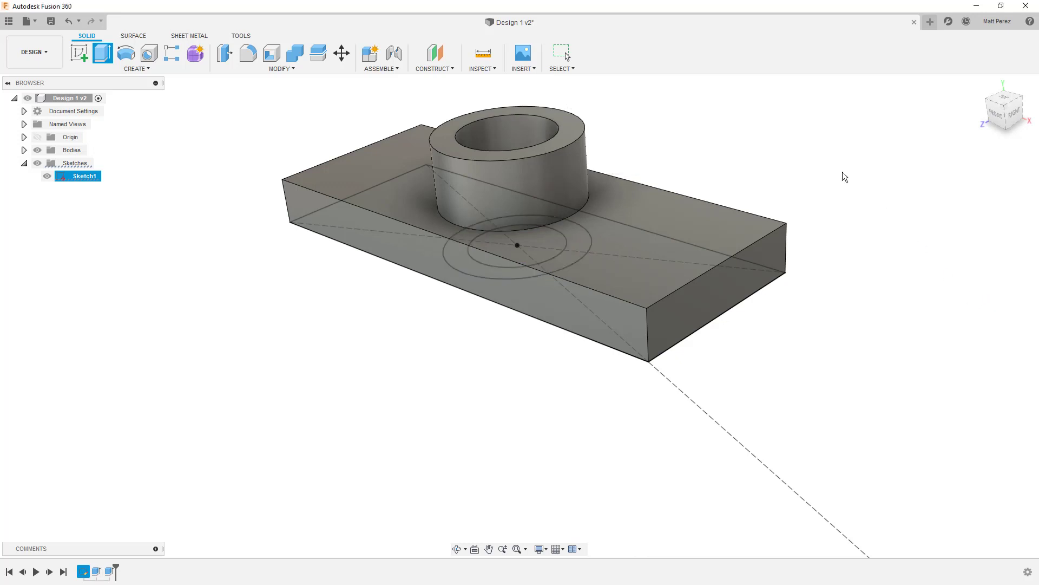
# - Hide Sketch1, check the block from the Top, Right and Home views, and fit it to screen
pyautogui.click(47, 176)
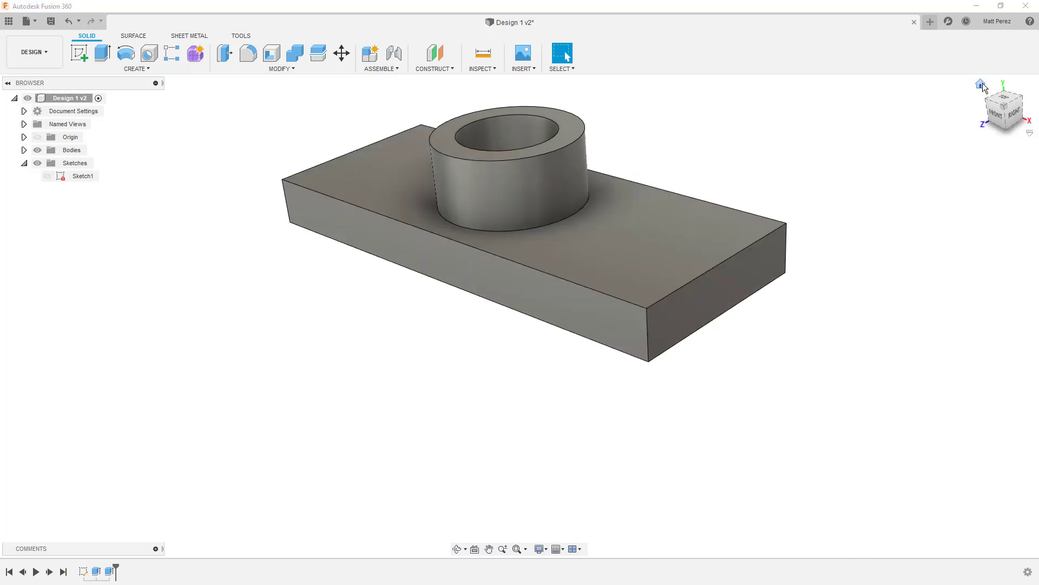
pyautogui.click(981, 85)
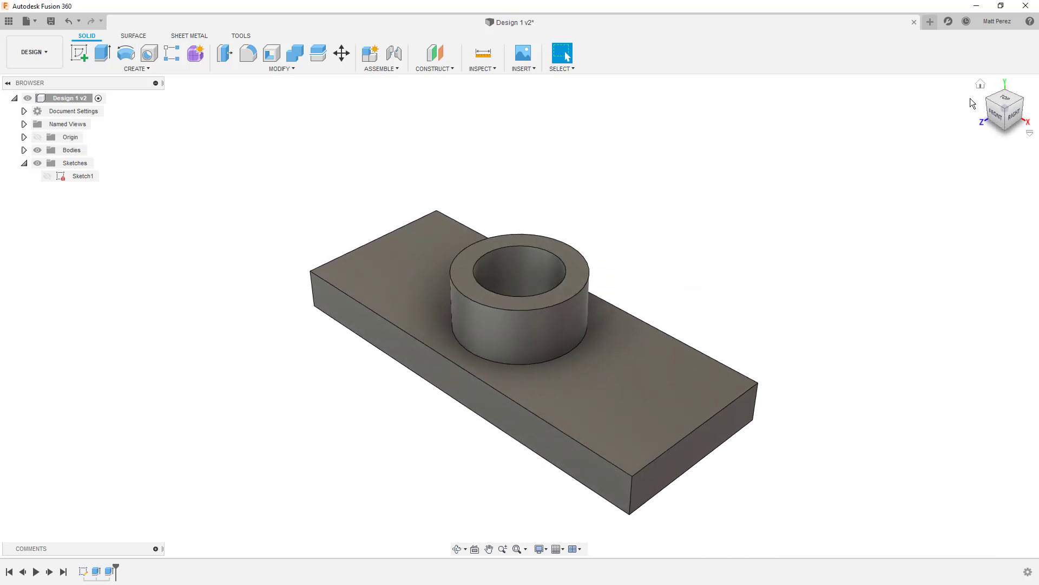
pyautogui.click(1012, 106)
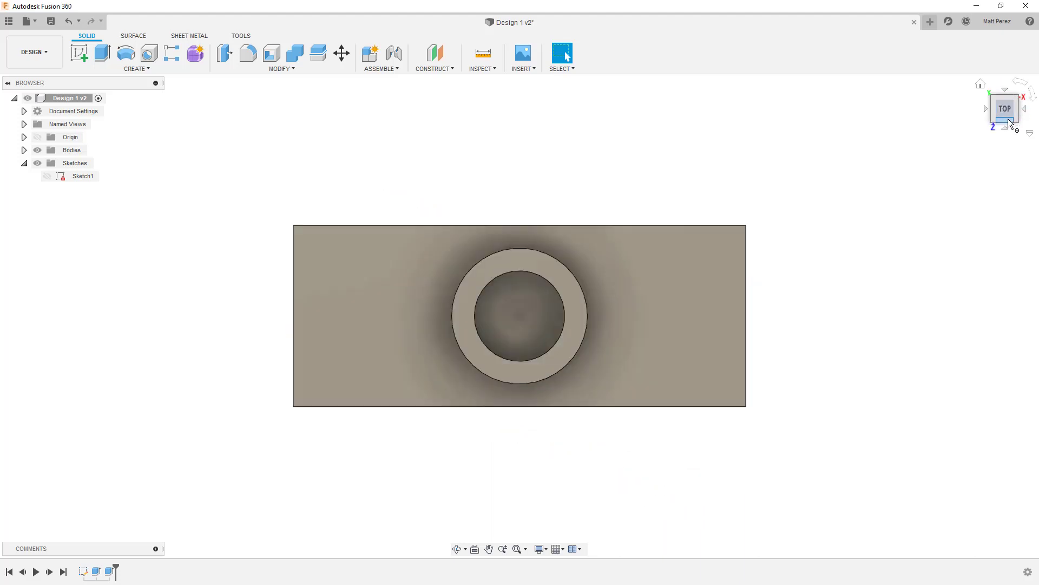
pyautogui.click(1008, 119)
pyautogui.click(1019, 111)
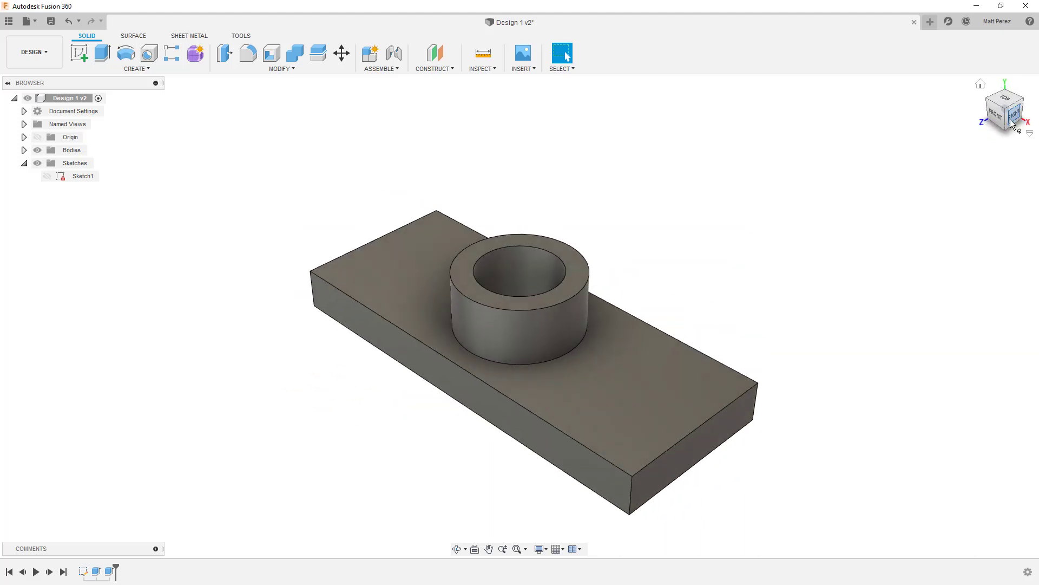
pyautogui.click(1016, 116)
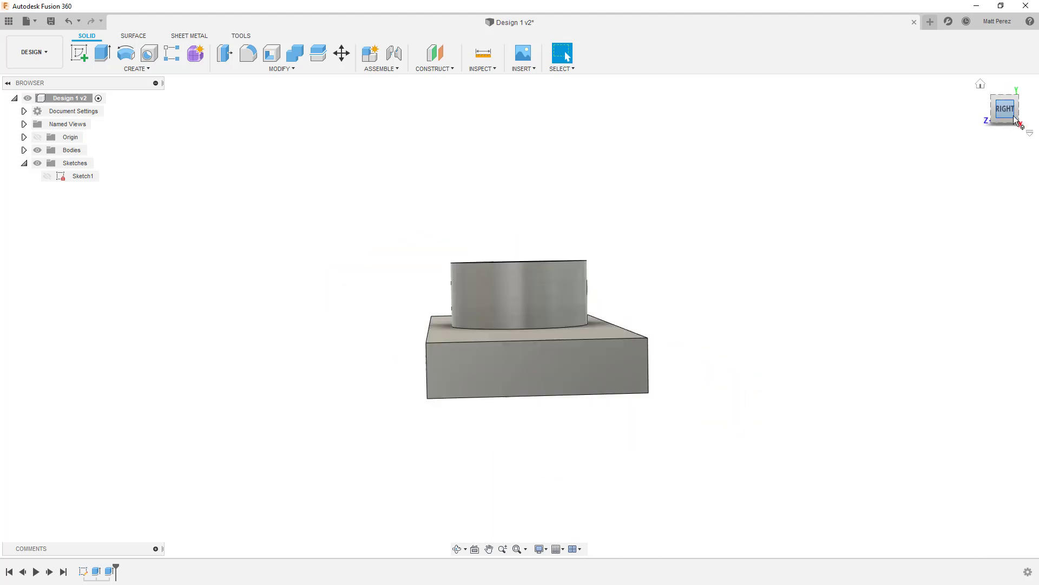
pyautogui.click(979, 85)
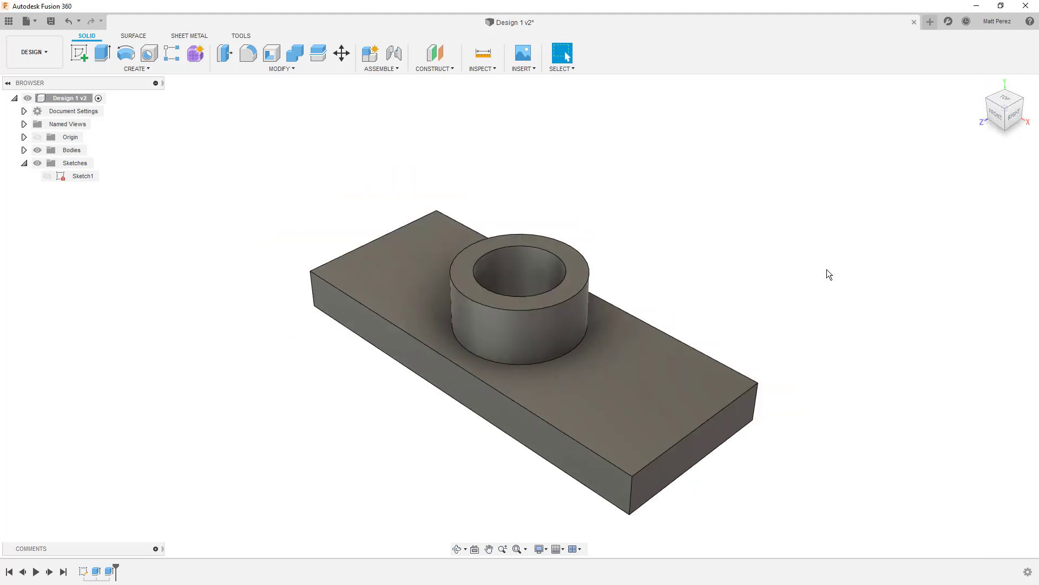
pyautogui.moveTo(827, 269); pyautogui.dragTo(255, 253, button='middle')
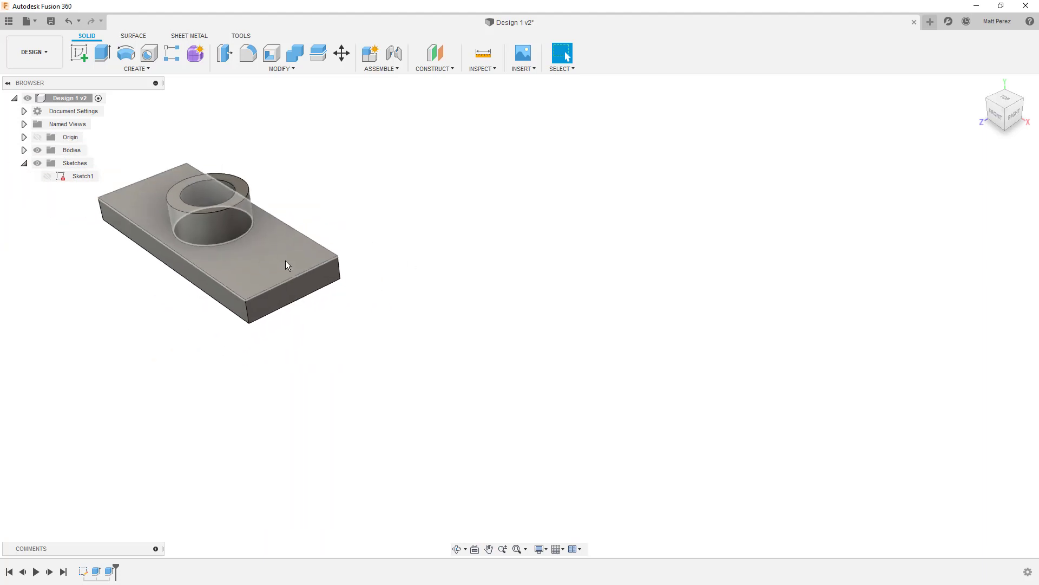
pyautogui.click(518, 549)
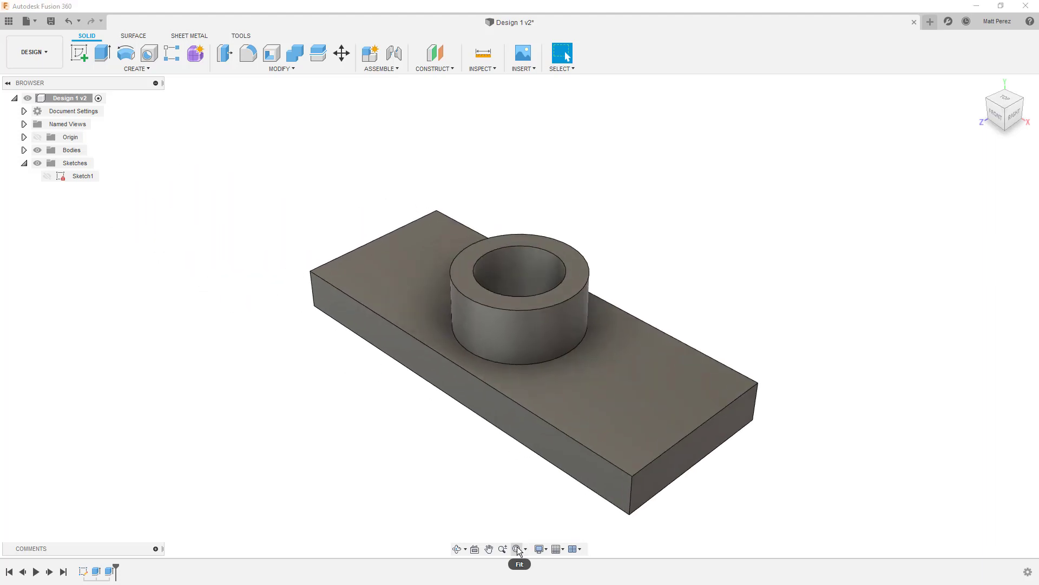
pyautogui.click(540, 549)
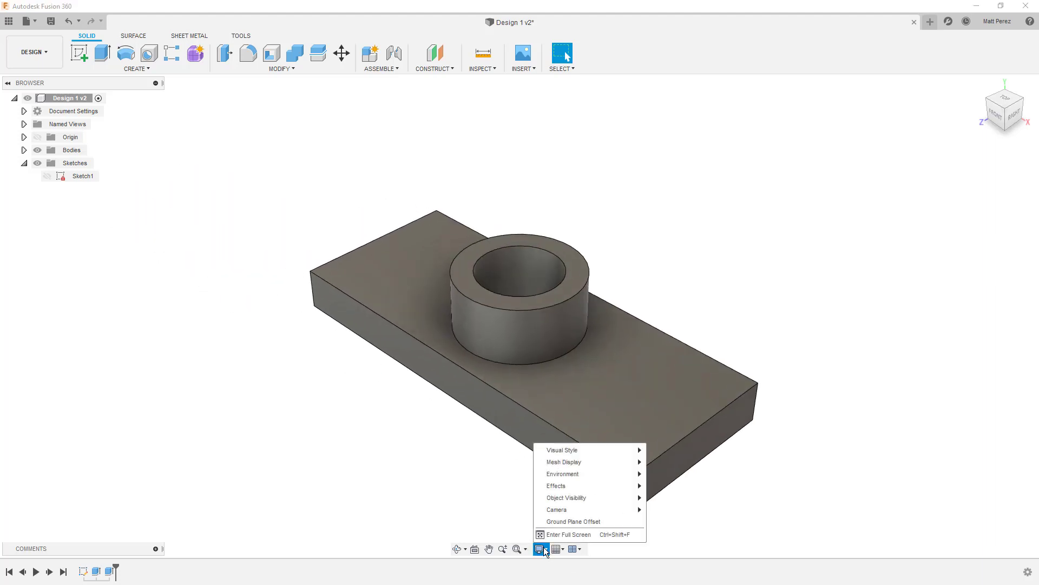
pyautogui.moveTo(570, 511)
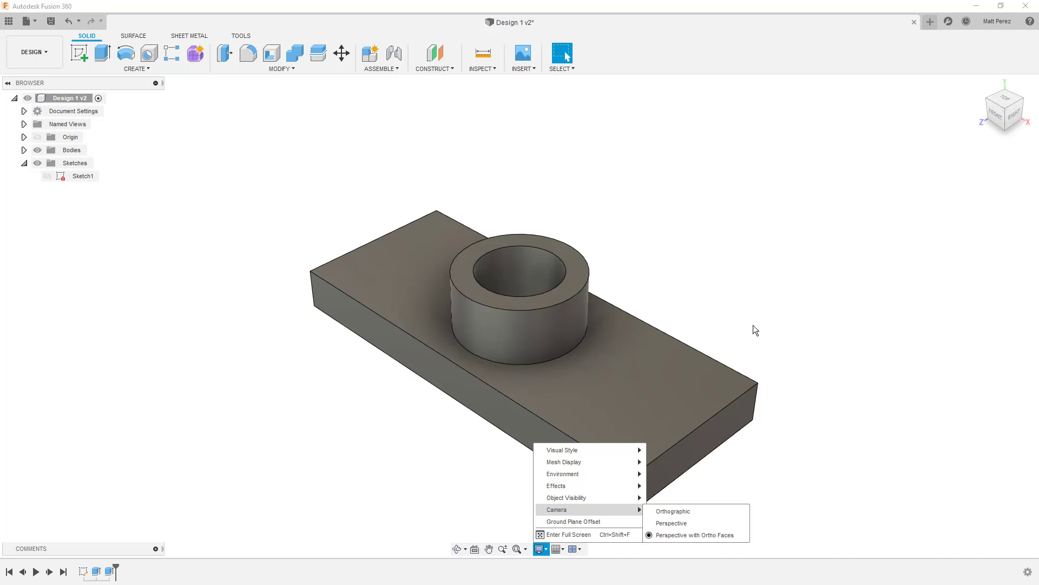
pyautogui.click(733, 308)
pyautogui.keyDown('shift'); pyautogui.moveTo(733, 307); pyautogui.dragTo(701, 390, button='middle'); pyautogui.keyUp('shift')
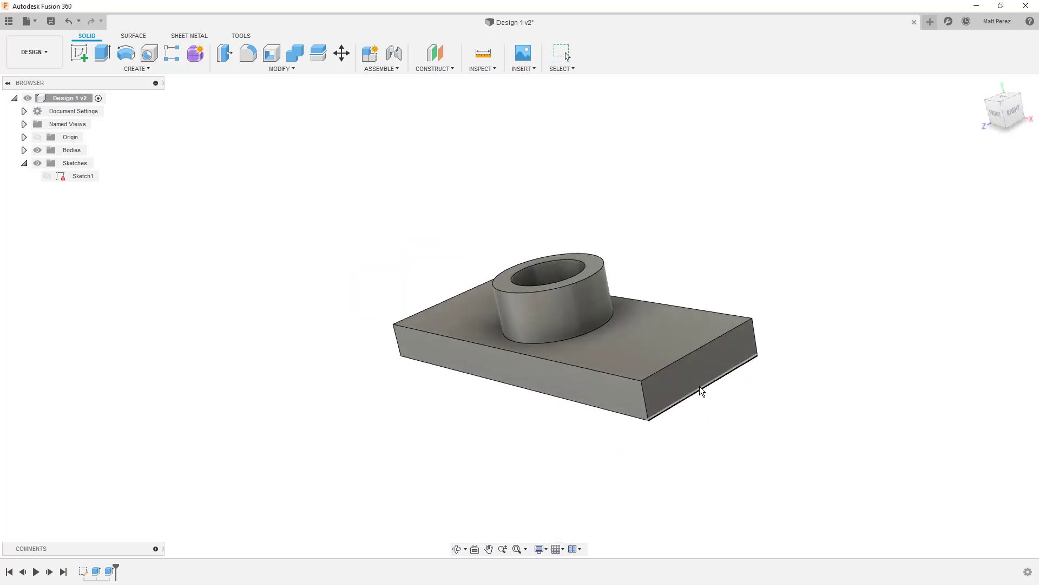
pyautogui.click(996, 114)
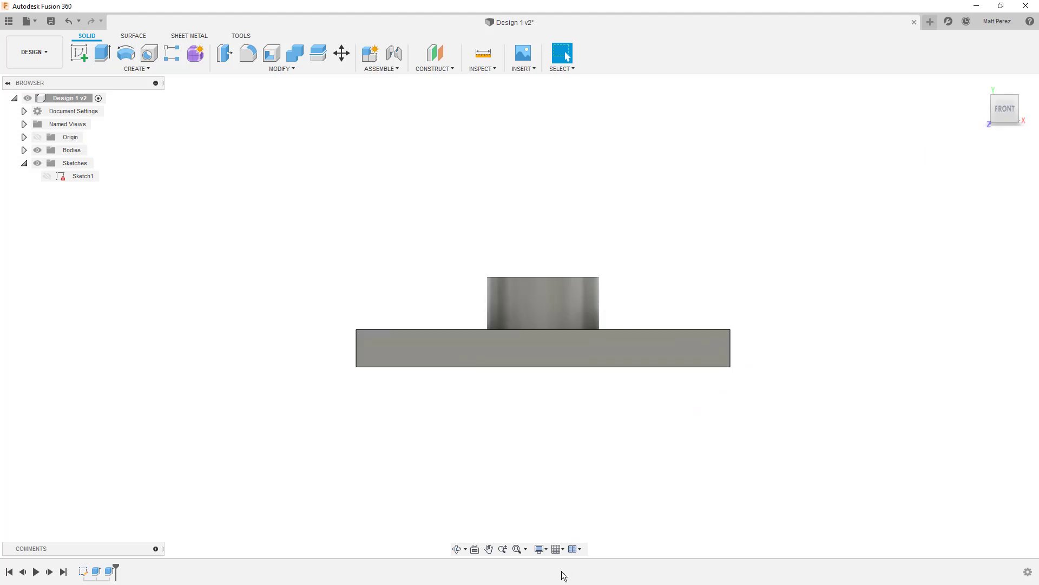
pyautogui.click(548, 550)
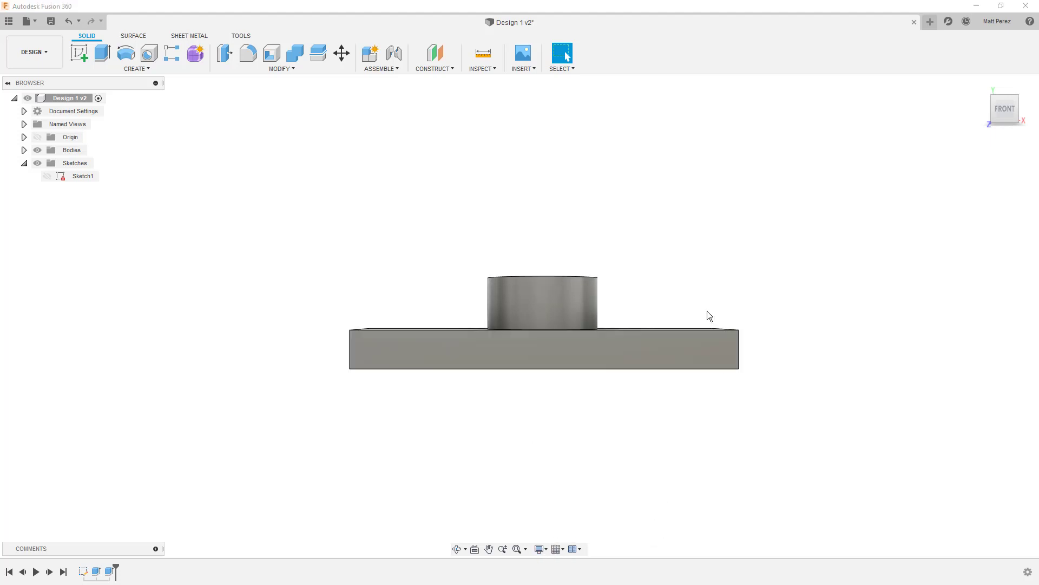
pyautogui.scroll(4, 707, 315)
pyautogui.scroll(-2, 747, 359)
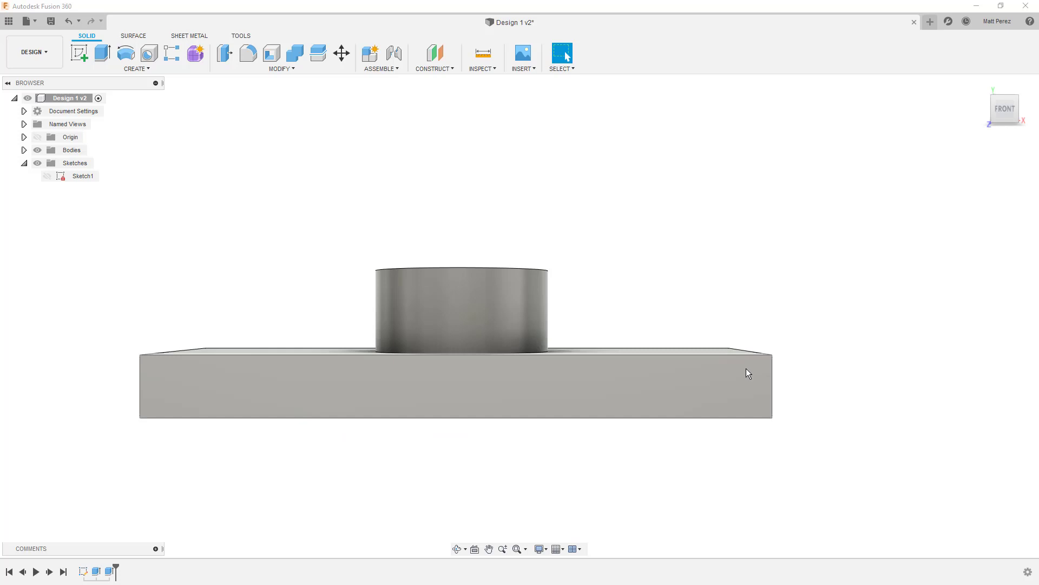
pyautogui.scroll(-2, 745, 368)
pyautogui.click(547, 550)
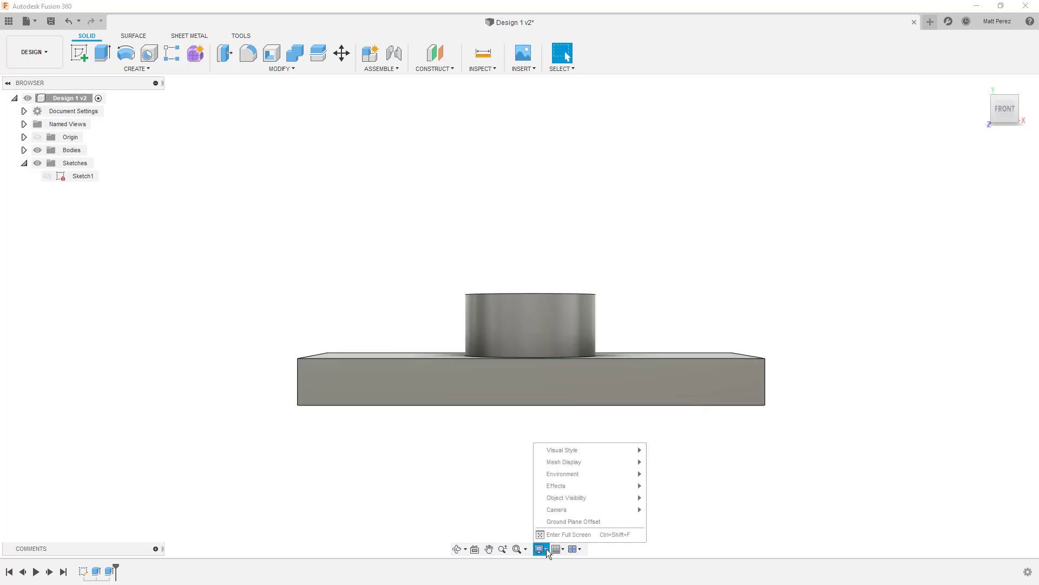
pyautogui.moveTo(579, 511)
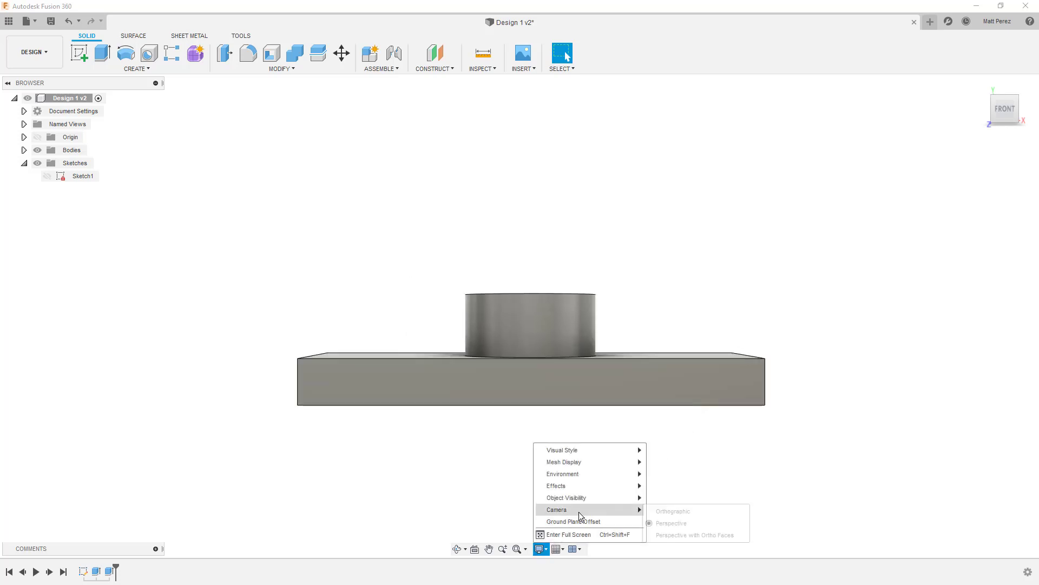
pyautogui.click(650, 532)
pyautogui.keyDown('shift'); pyautogui.moveTo(755, 444); pyautogui.dragTo(824, 303, button='middle'); pyautogui.keyUp('shift')
pyautogui.click(980, 79)
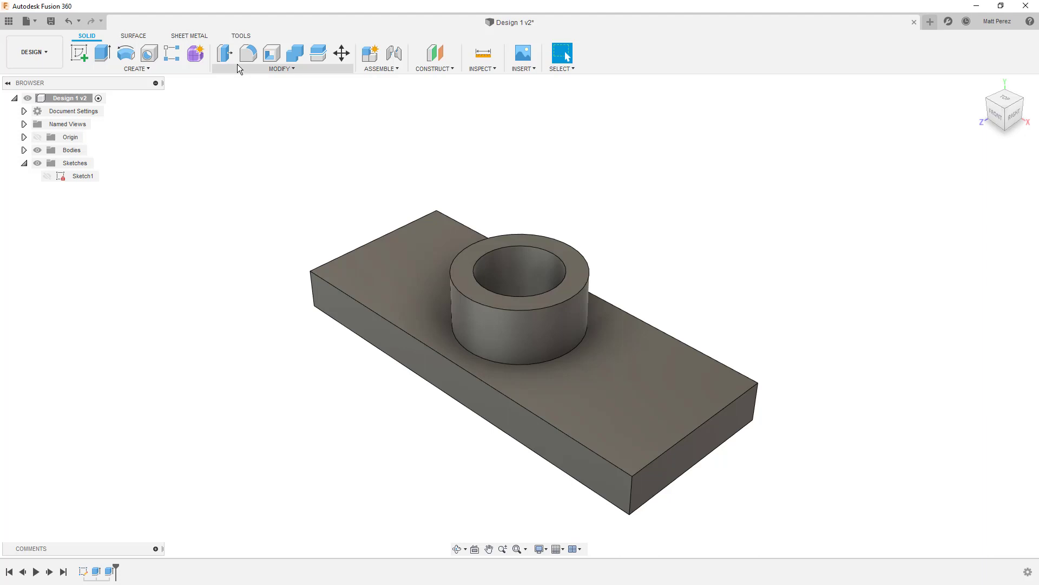
# - Open the Modify features list to show the Fillet description
pyautogui.click(261, 69)
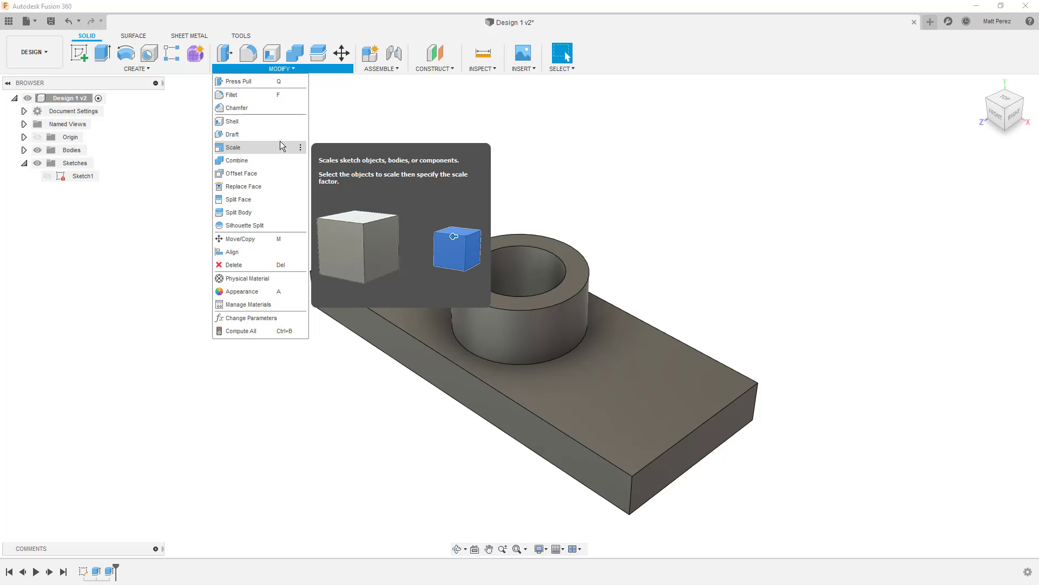
# - Select the block's four vertical corner edges for a fillet
pyautogui.click(259, 95)
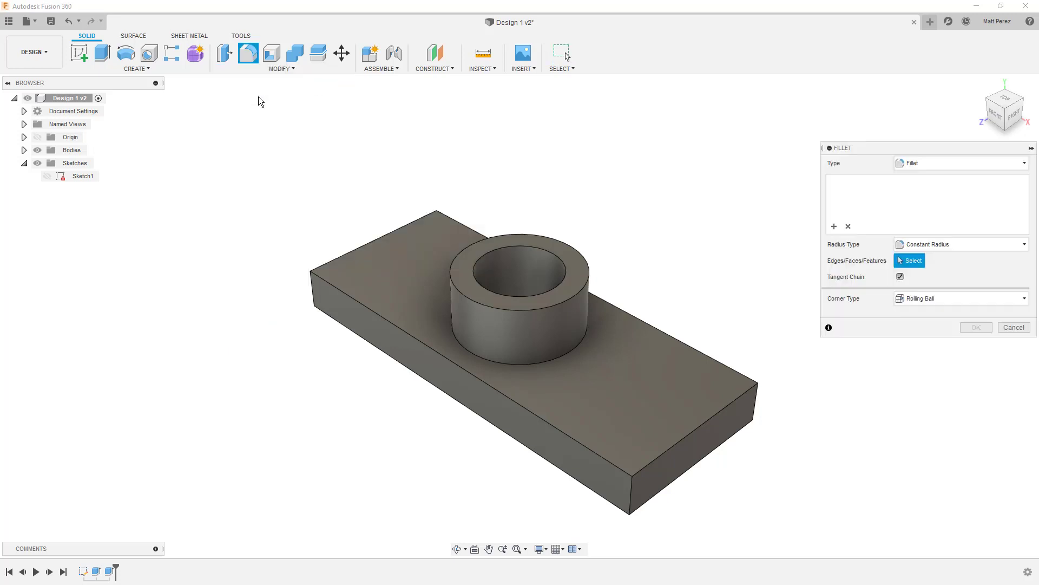
pyautogui.click(310, 288)
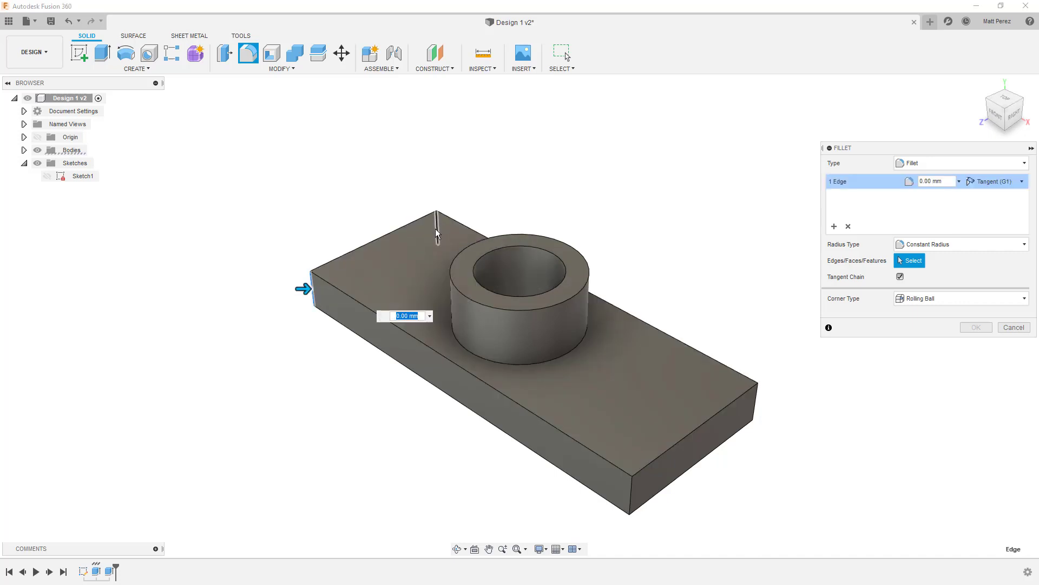
pyautogui.click(437, 234)
pyautogui.click(755, 406)
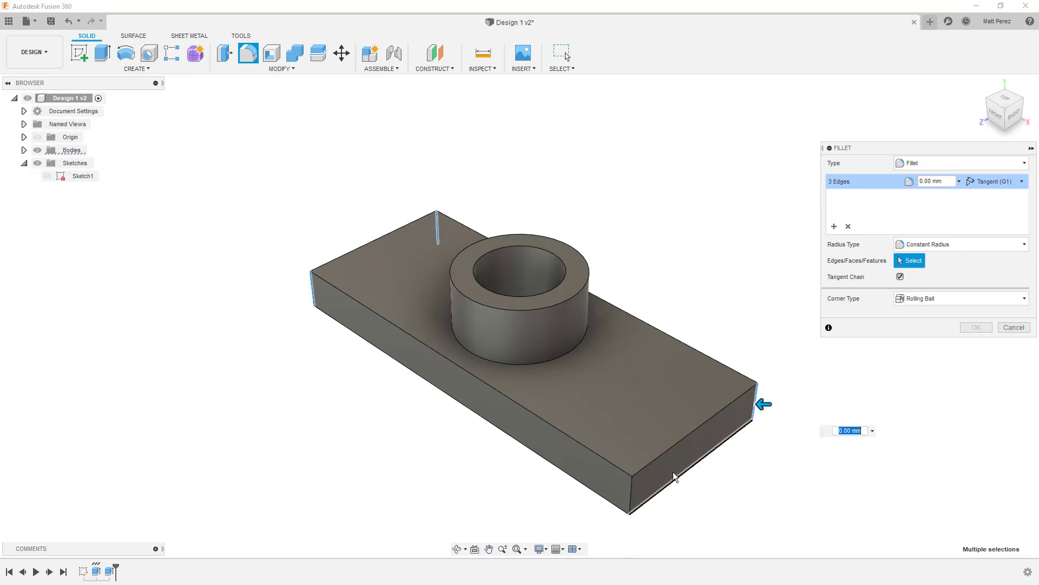
pyautogui.click(631, 498)
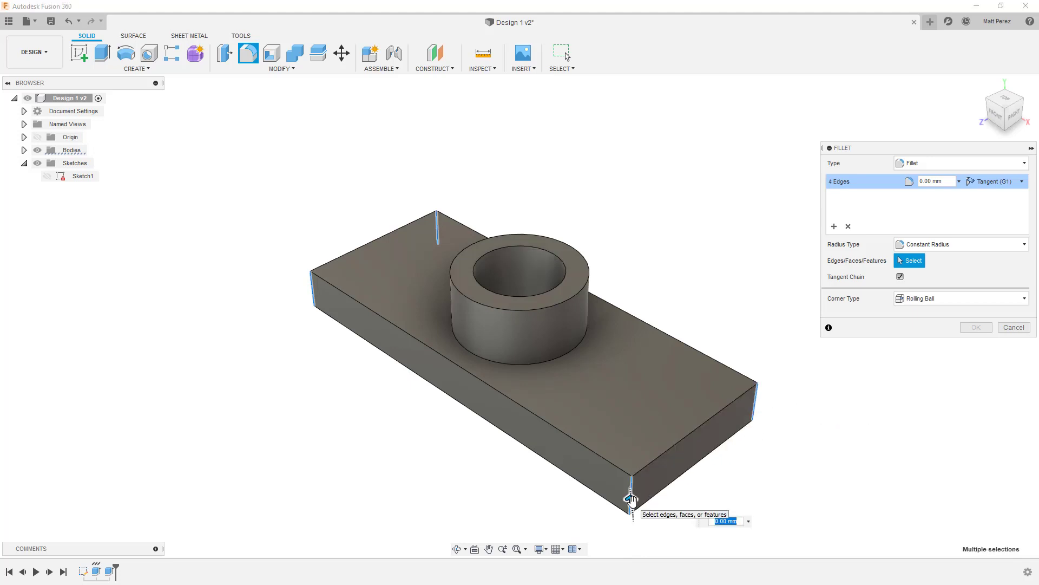
# - Apply a 25 mm radius fillet to the four corner edges, leaving the boss edge unrounded
pyautogui.moveTo(631, 497); pyautogui.dragTo(687, 476)
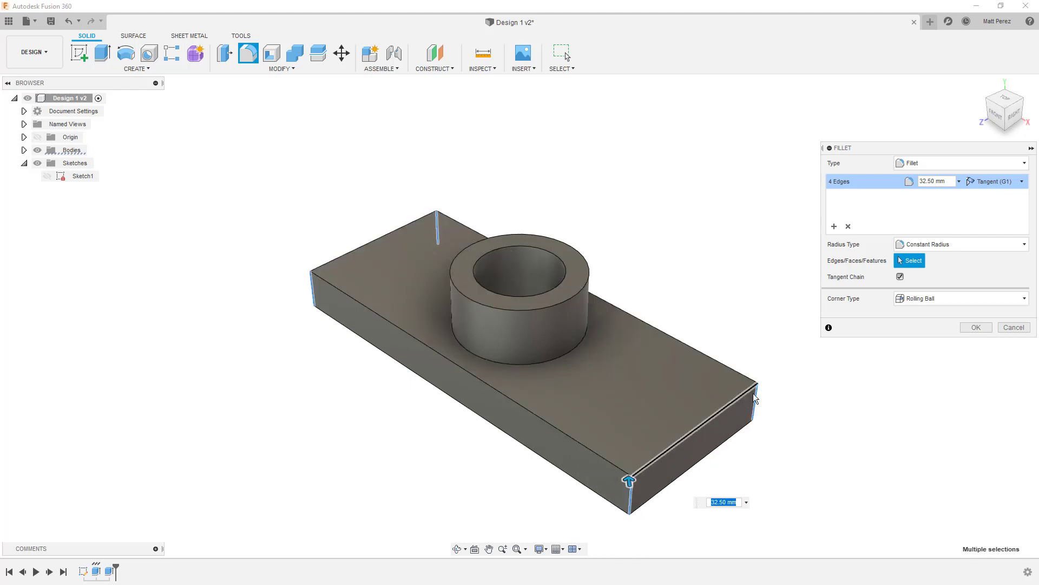
pyautogui.click(757, 393)
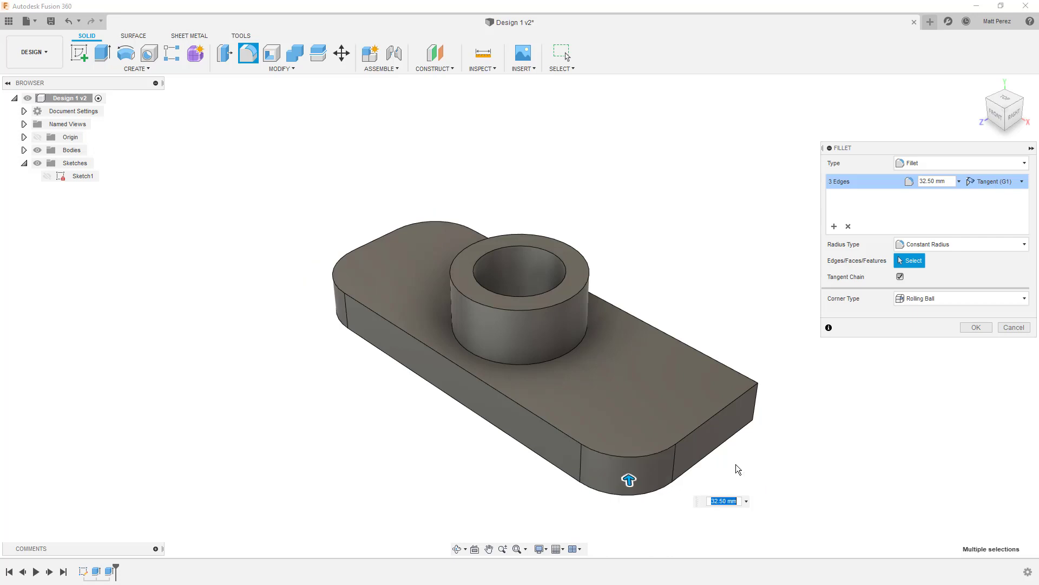
pyautogui.click(758, 400)
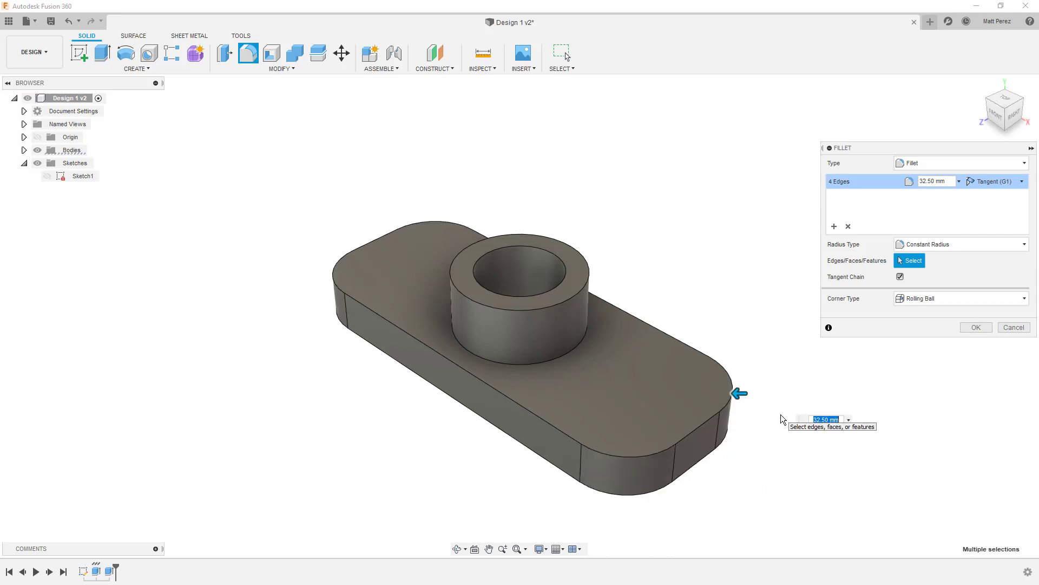
pyautogui.click(589, 340)
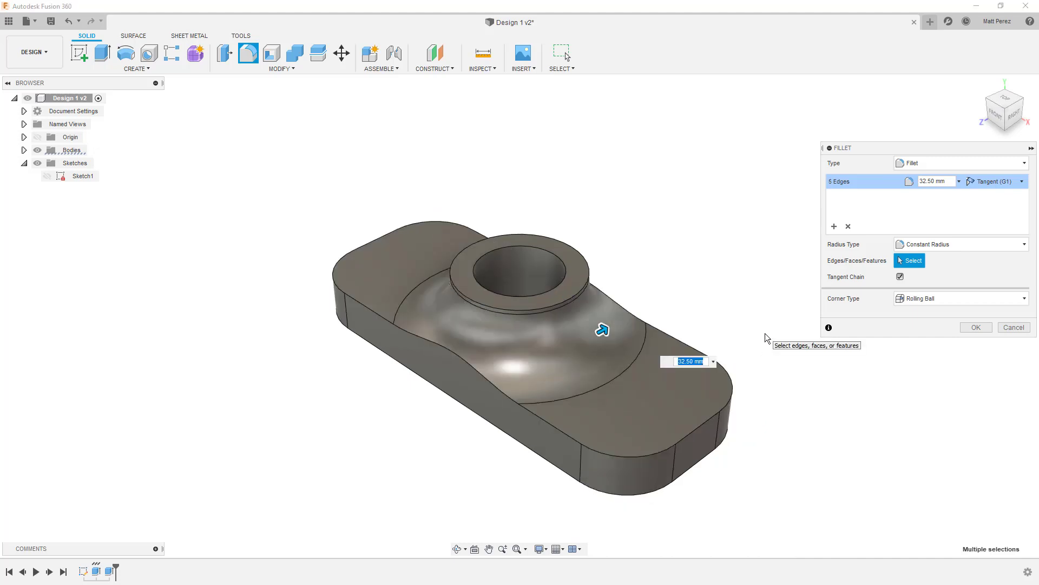
pyautogui.click(590, 342)
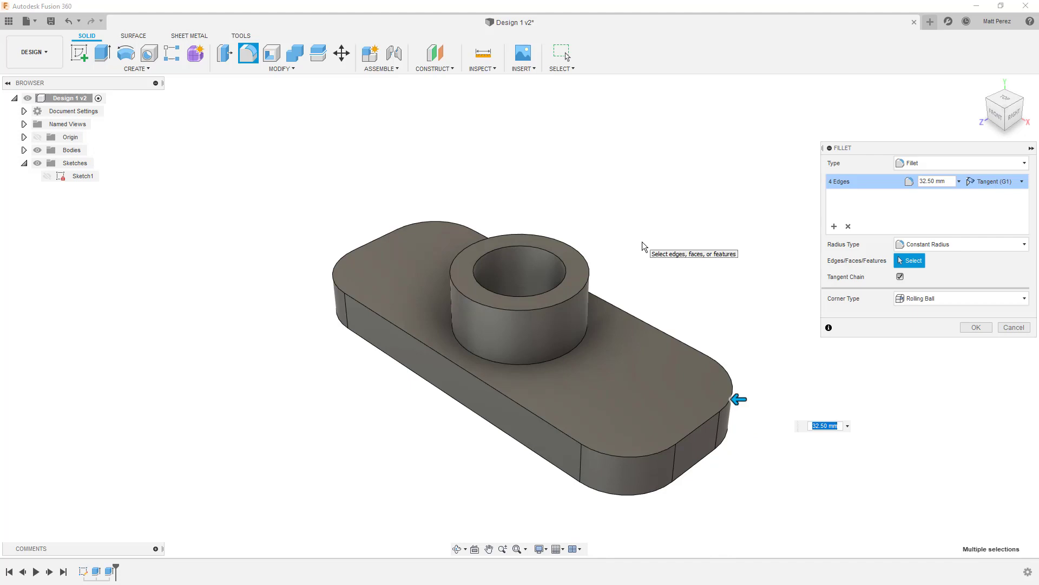
pyautogui.write('25')
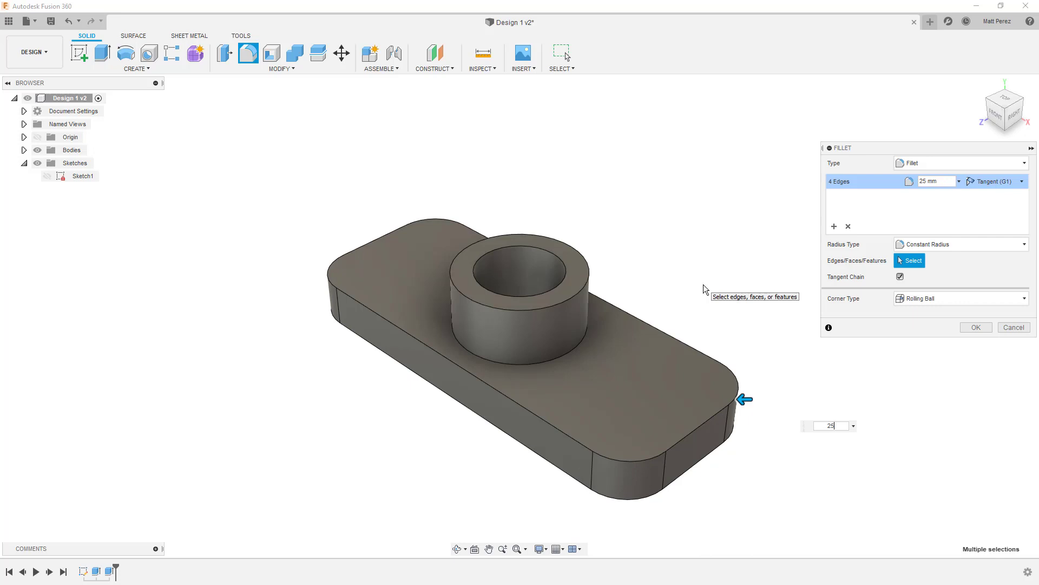
pyautogui.press('Return')
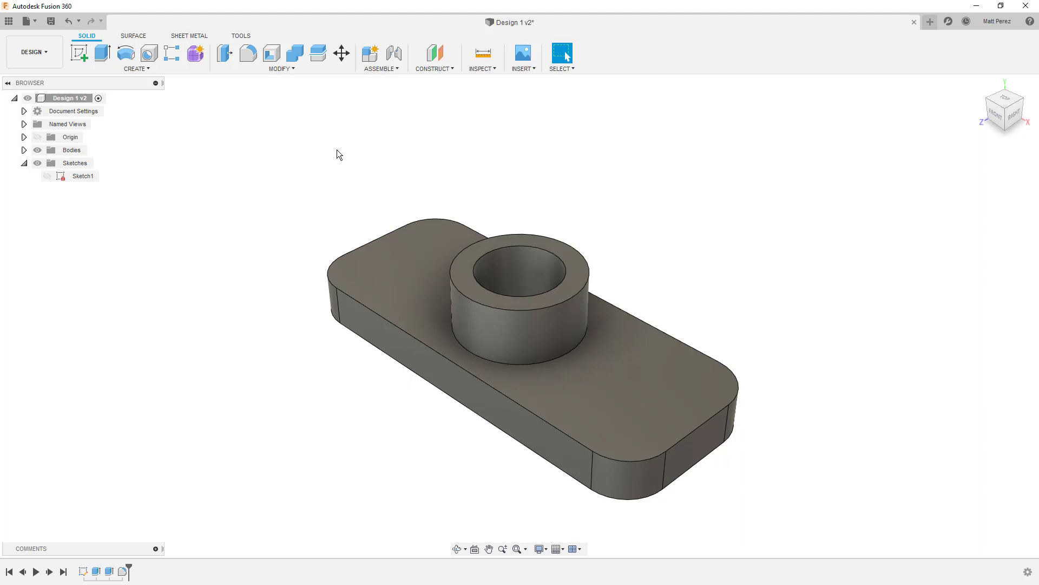
pyautogui.click(292, 65)
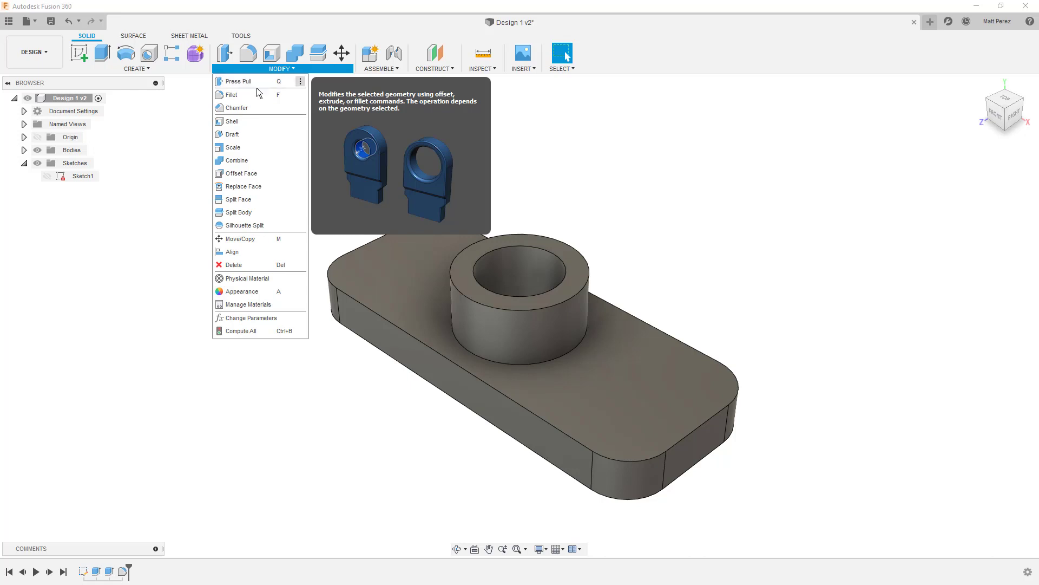
pyautogui.click(603, 171)
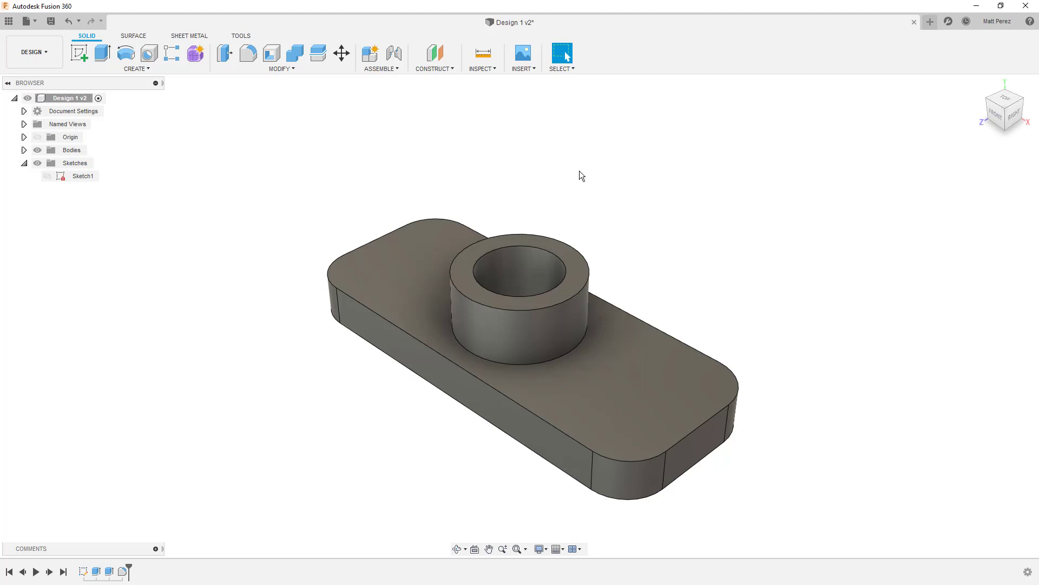
pyautogui.keyDown('shift'); pyautogui.moveTo(590, 197); pyautogui.dragTo(602, 216, button='middle'); pyautogui.keyUp('shift')
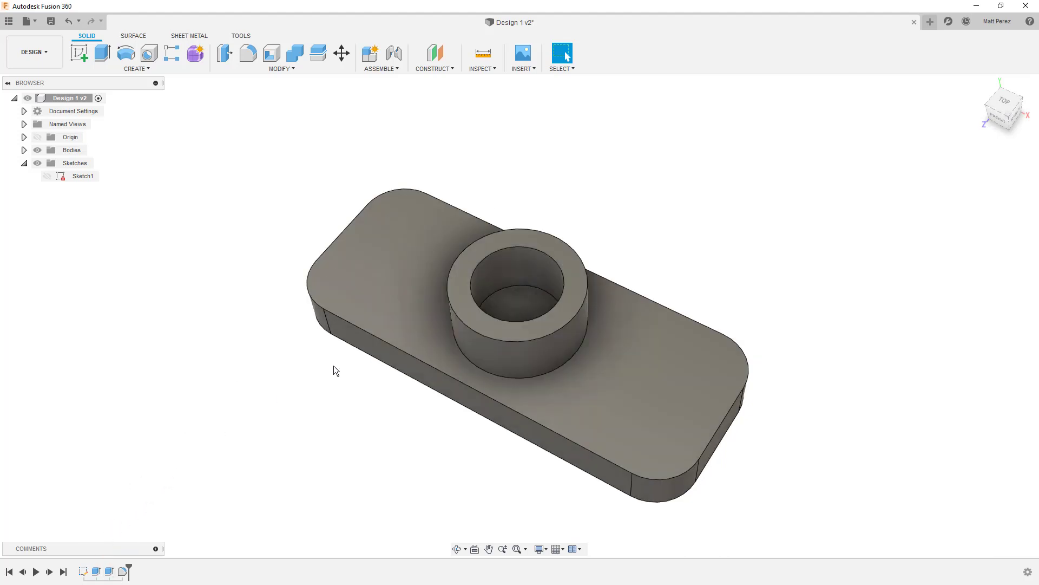
pyautogui.click(518, 265)
pyautogui.press('Delete')
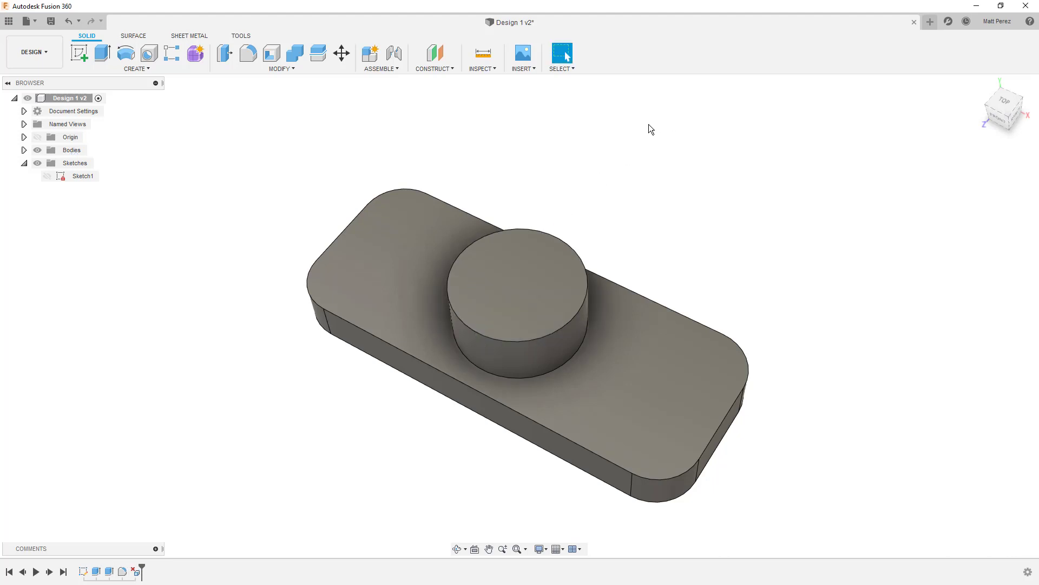
pyautogui.hotkey('ctrl', 'z')
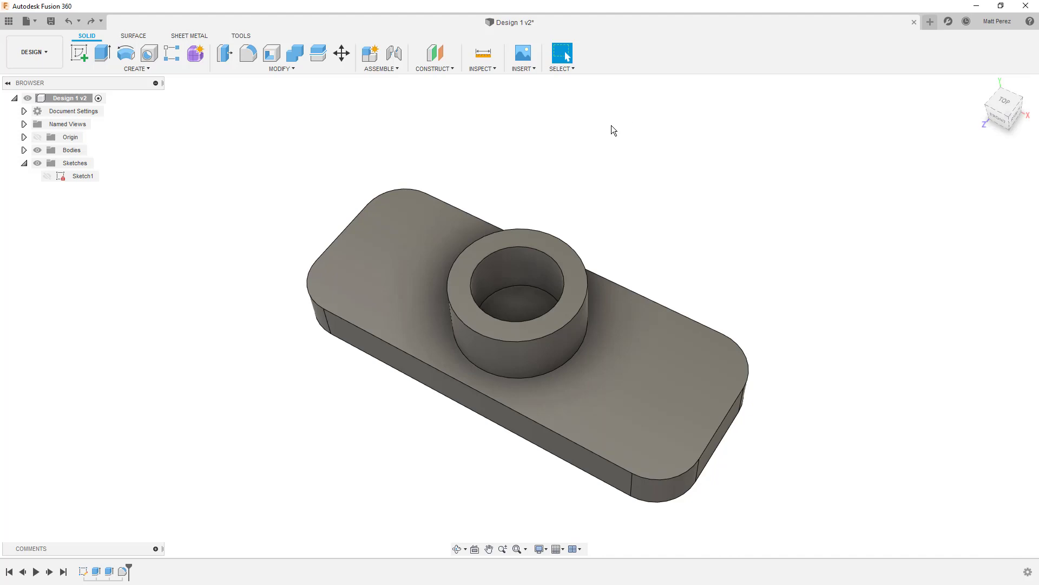
pyautogui.click(533, 265)
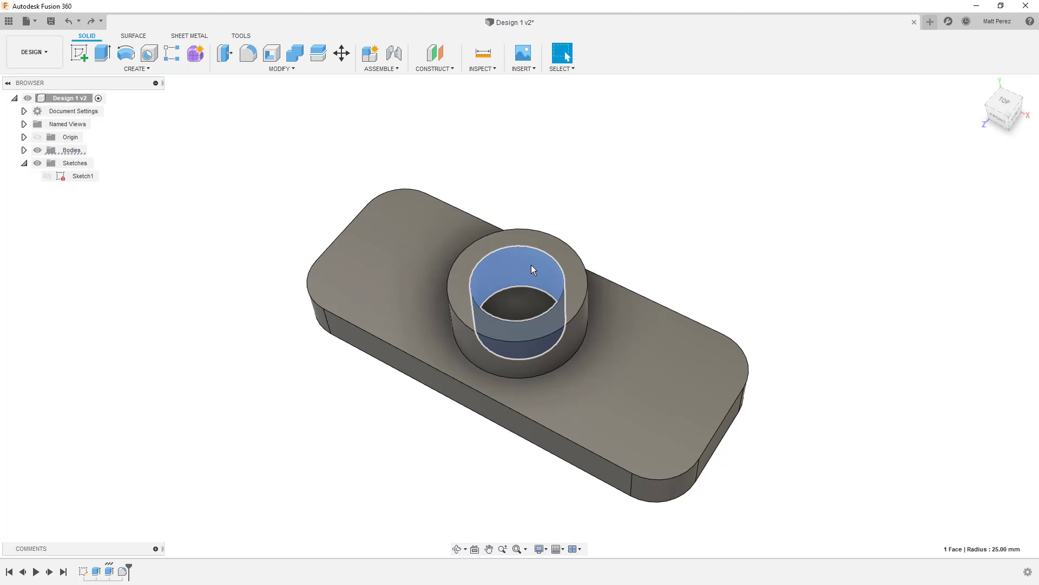
pyautogui.click(283, 69)
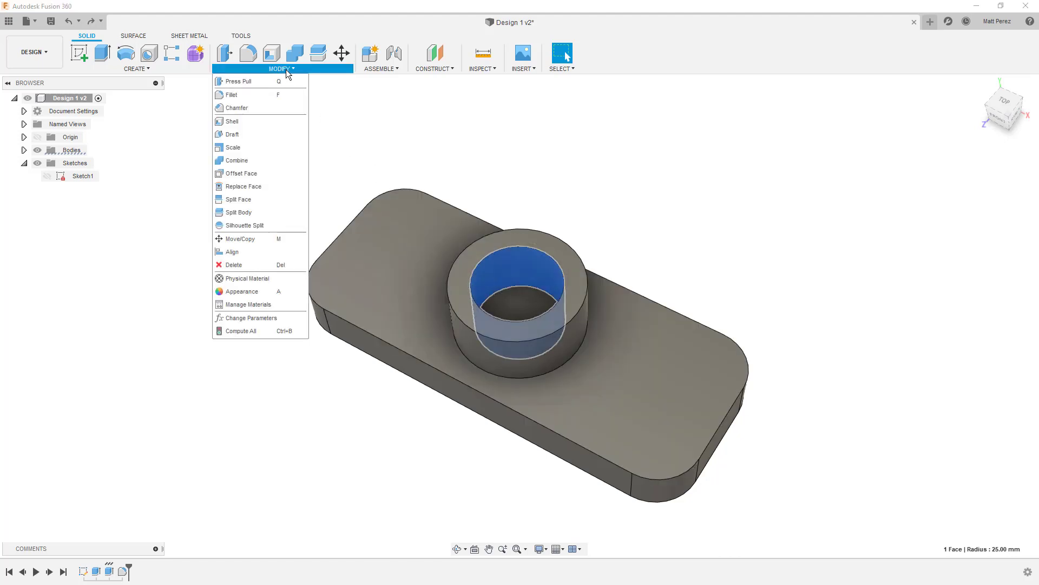
pyautogui.click(270, 265)
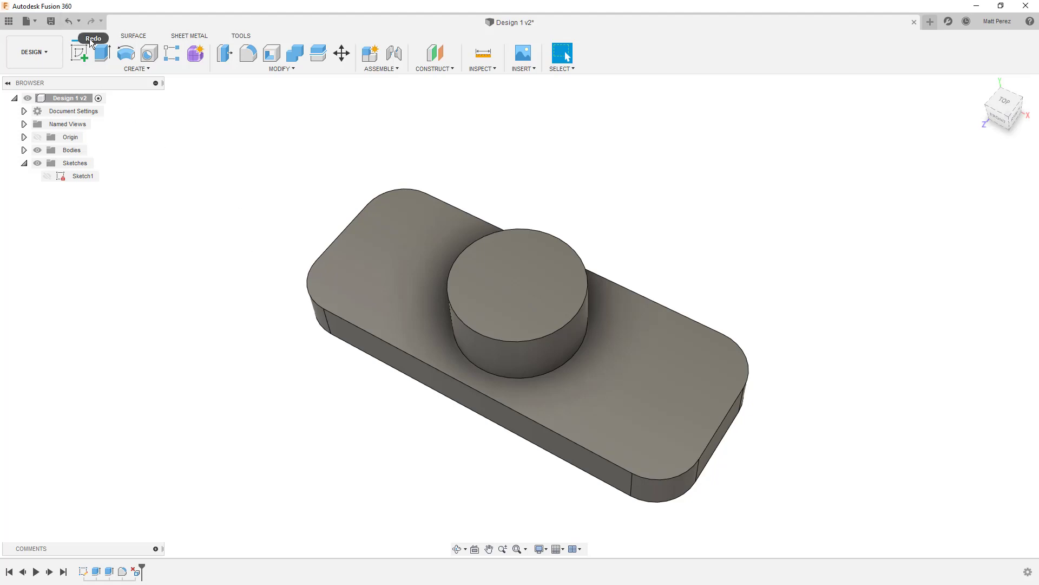
pyautogui.hotkey('ctrl', 'z')
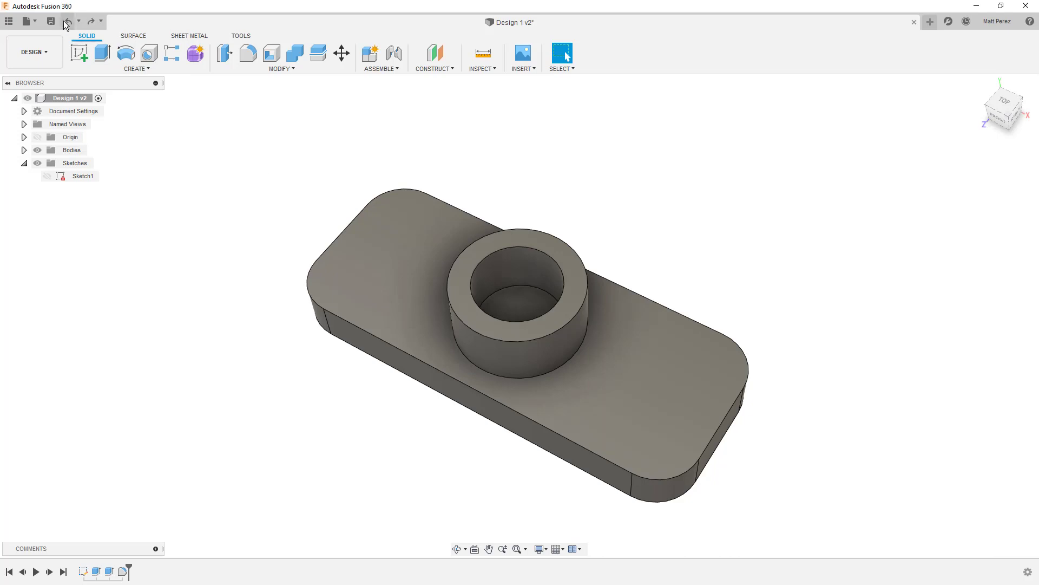
pyautogui.click(133, 40)
pyautogui.click(508, 272)
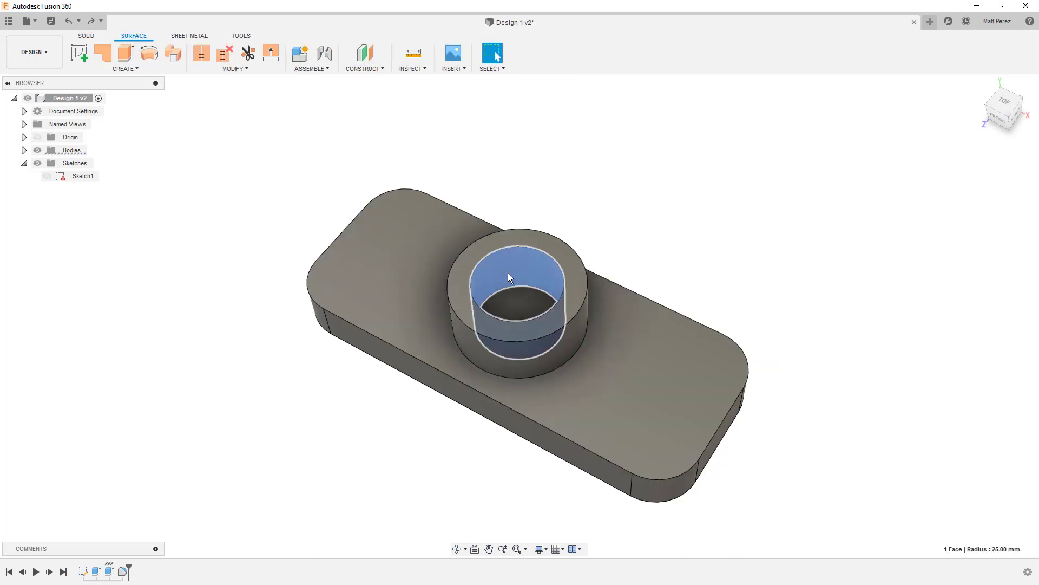
pyautogui.press('Delete')
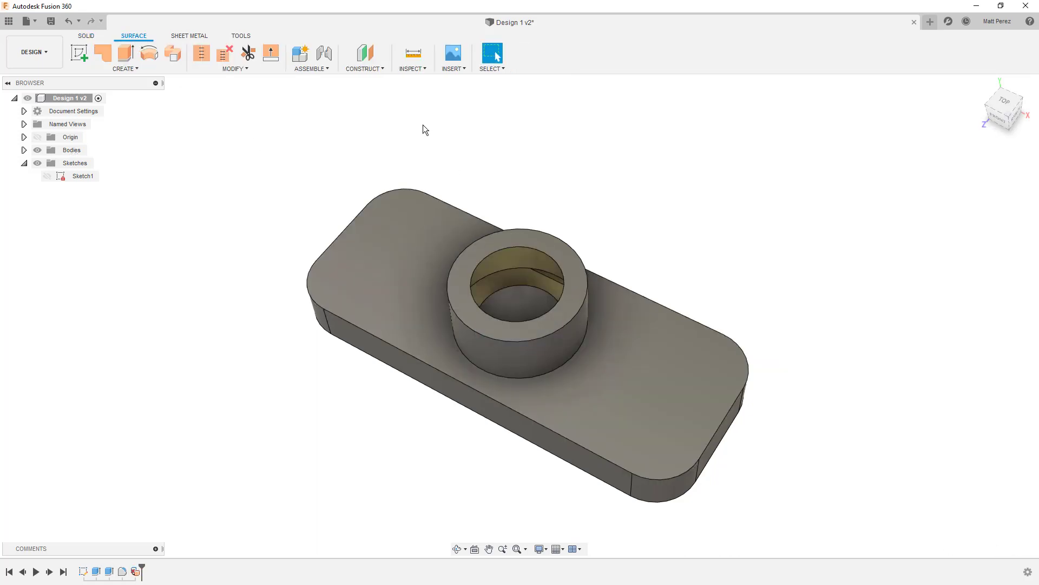
pyautogui.keyDown('shift'); pyautogui.moveTo(501, 244); pyautogui.dragTo(509, 278, button='middle'); pyautogui.keyUp('shift')
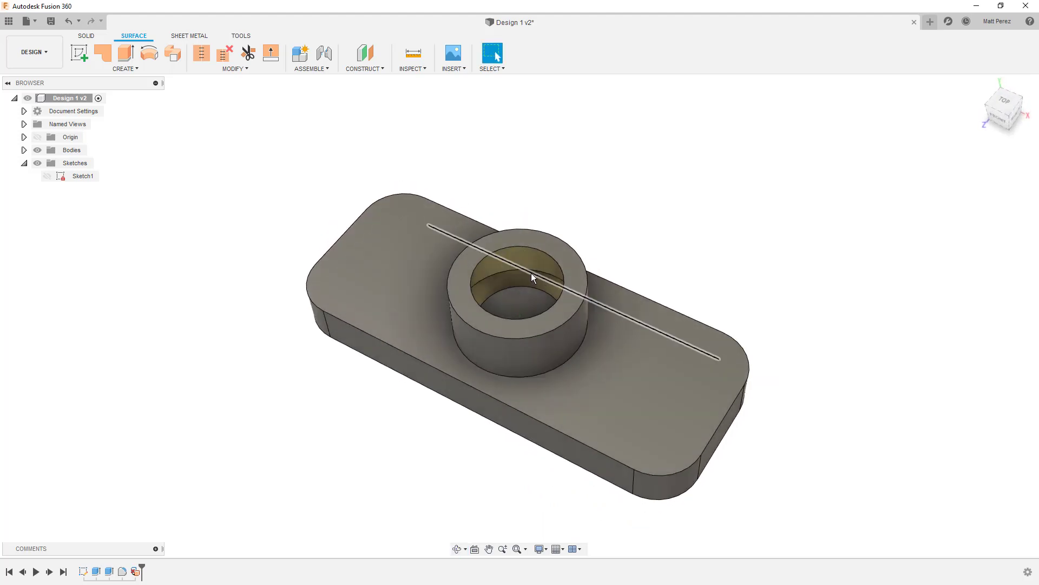
pyautogui.click(71, 21)
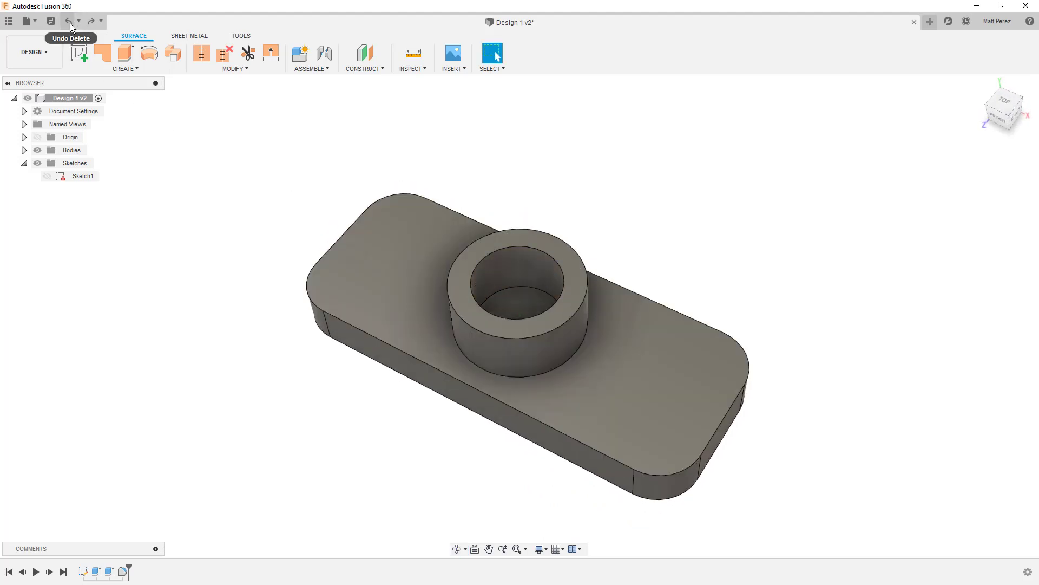
pyautogui.click(85, 36)
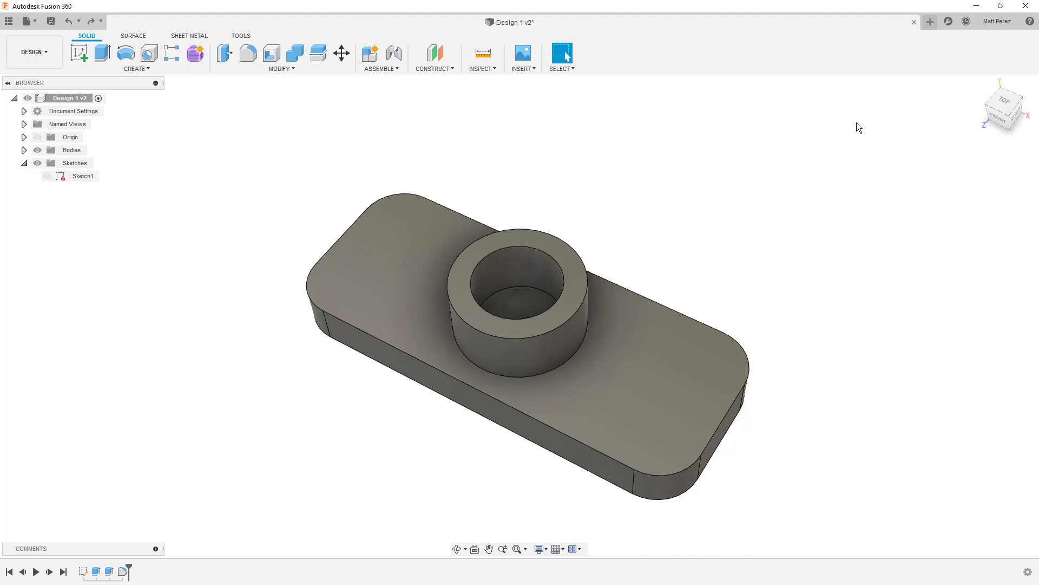
# - Save the design as a new version described as 'Solid Created'
pyautogui.click(980, 84)
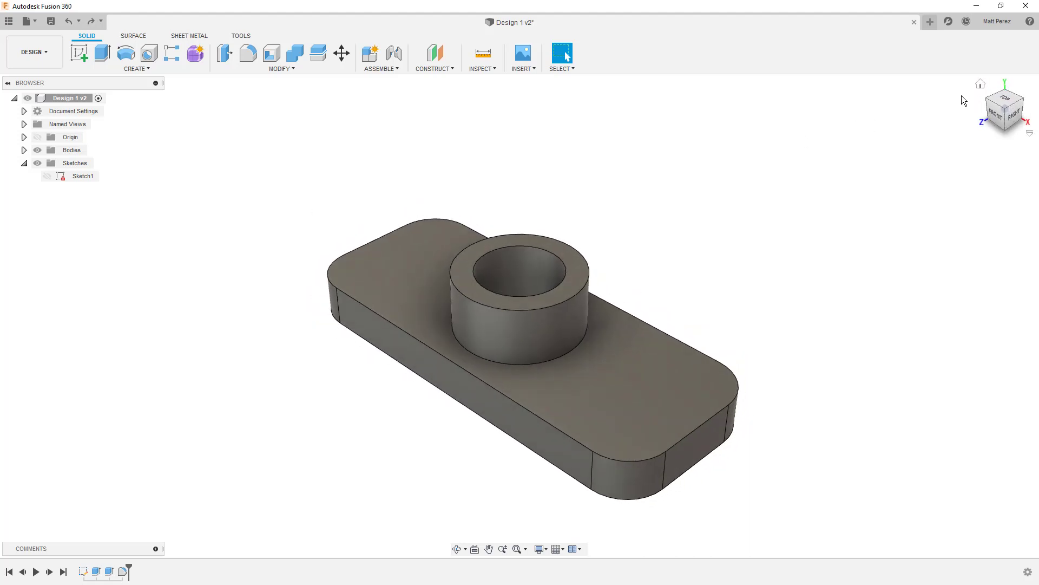
pyautogui.click(50, 22)
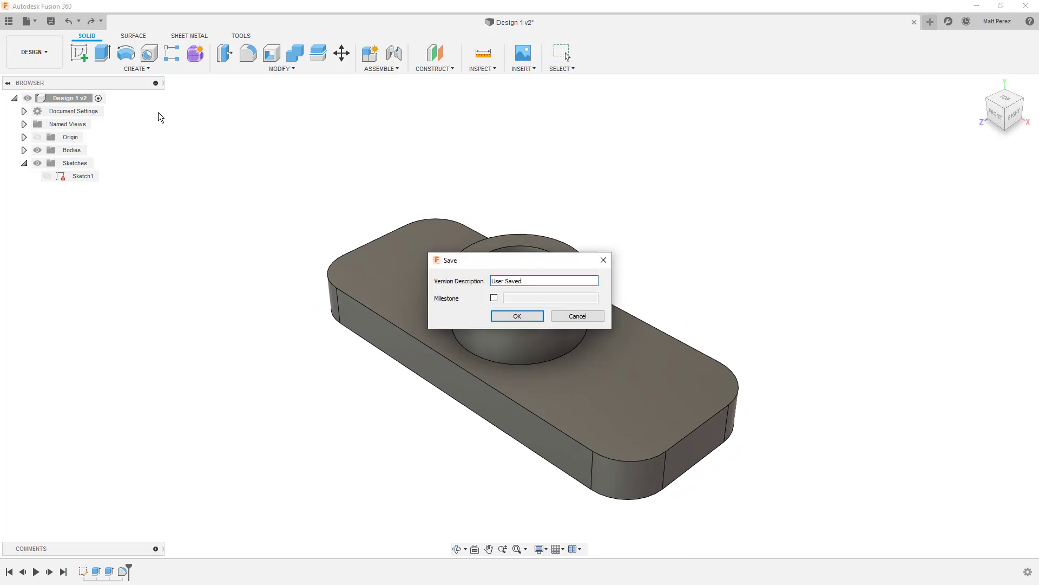
pyautogui.moveTo(538, 280); pyautogui.dragTo(490, 282)
pyautogui.write('Solid Created')
pyautogui.press('Return')
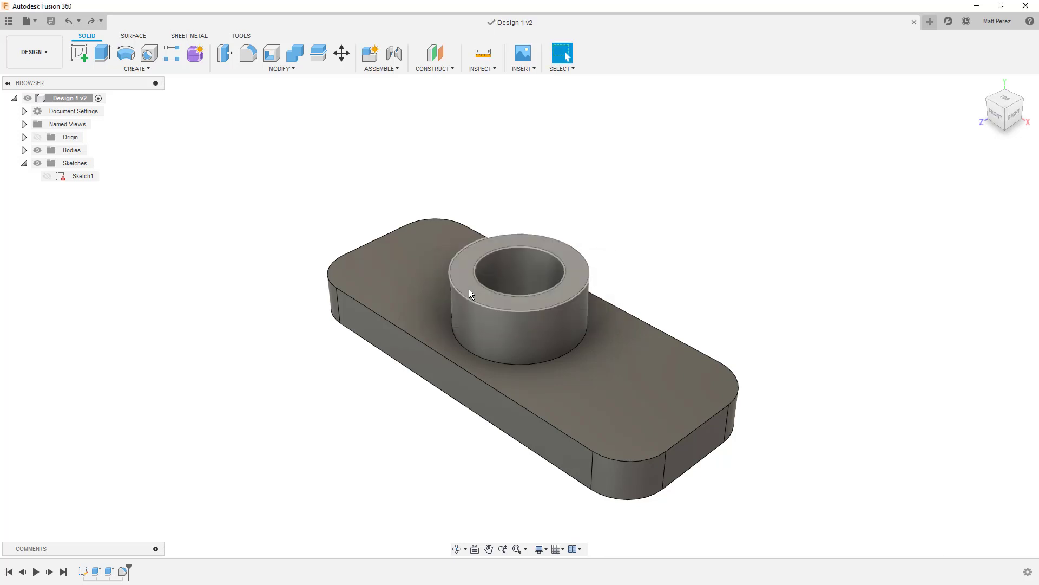
# - Confirm in the Data Panel that Design 1 now shows version 3
pyautogui.click(9, 21)
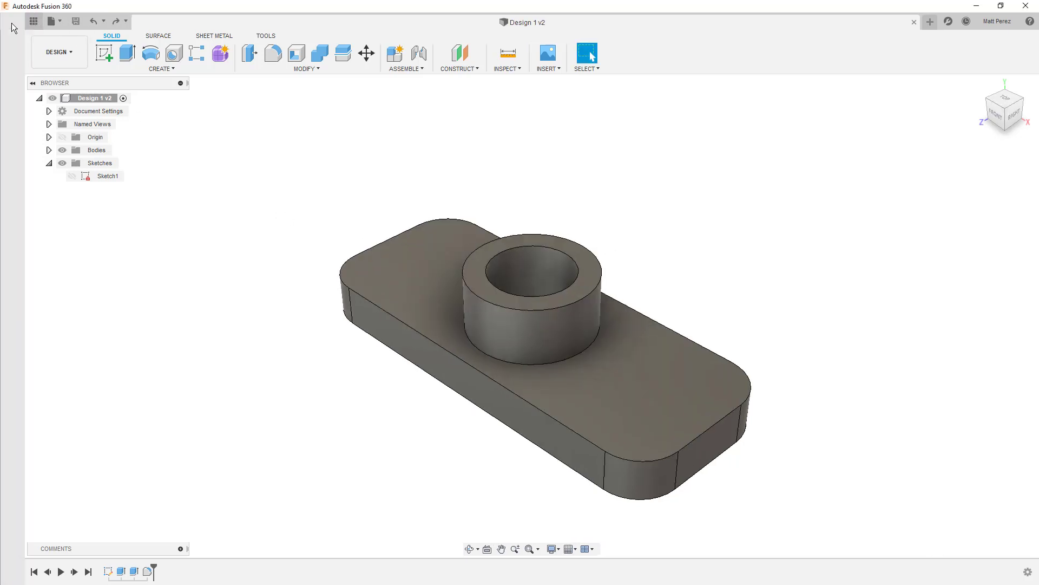
pyautogui.click(187, 125)
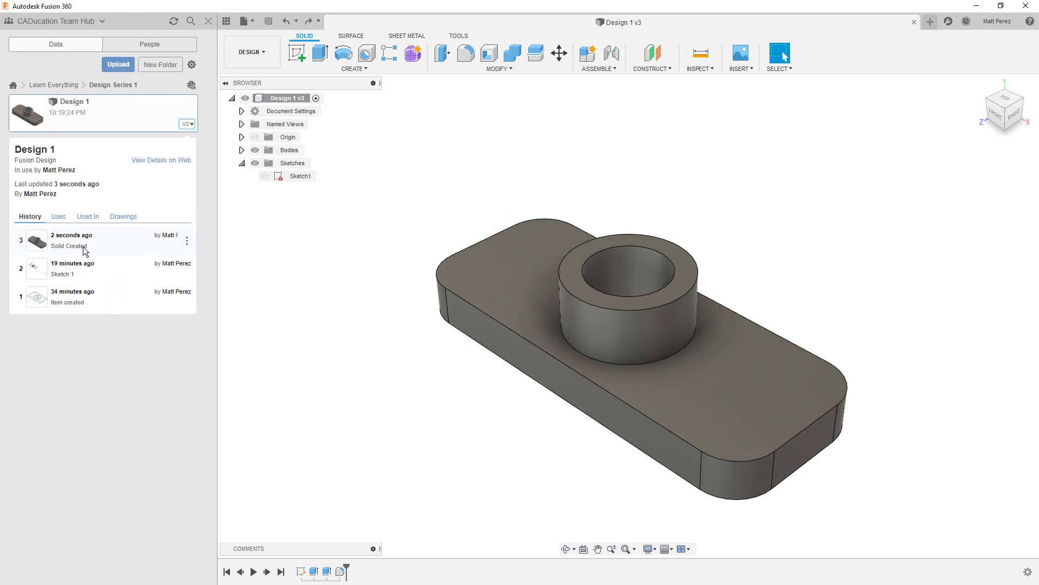
pyautogui.click(188, 130)
pyautogui.click(226, 21)
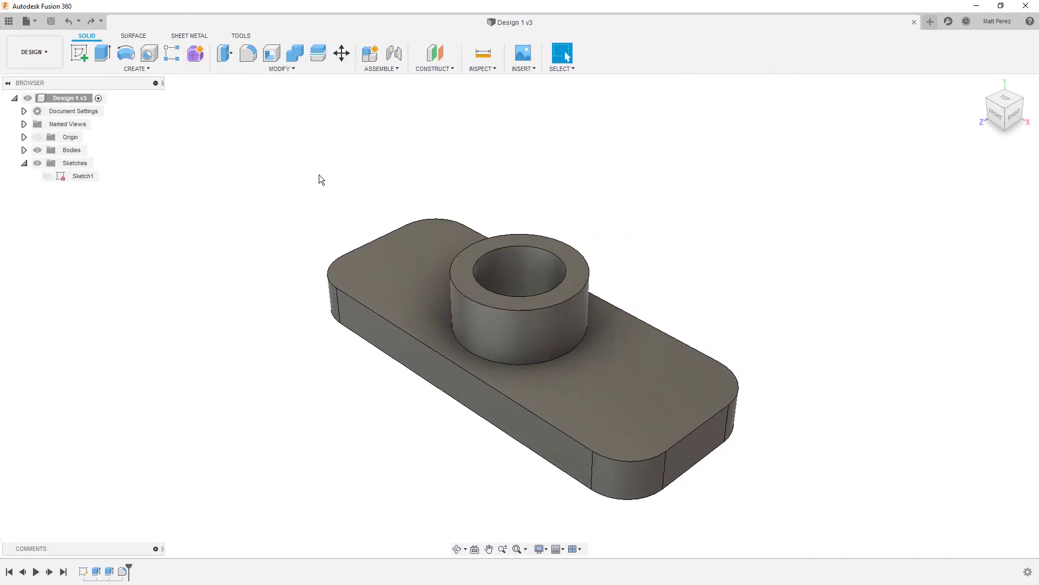